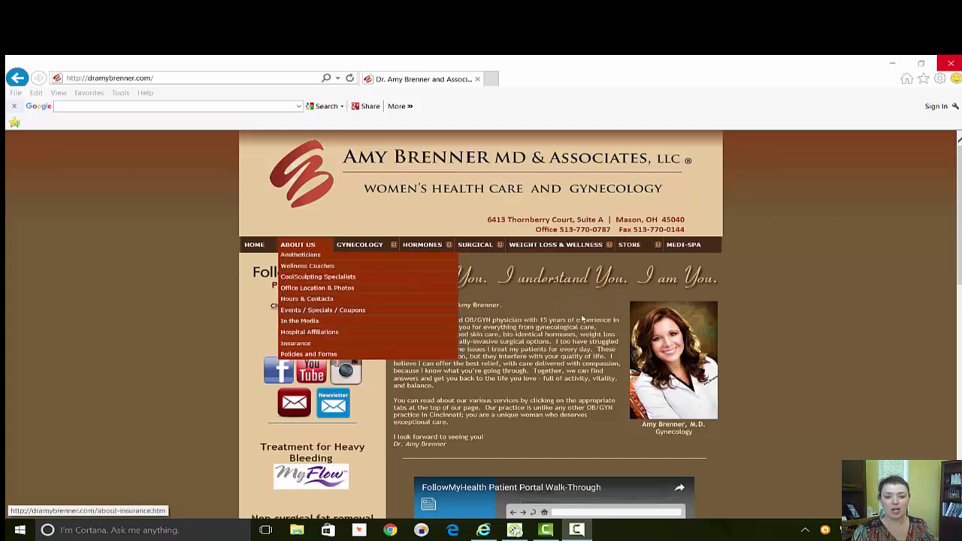
Open the FollowMyHealth Patient Portal login and enter the portal username in Sign In.
scroll(871, 279, down, 2)
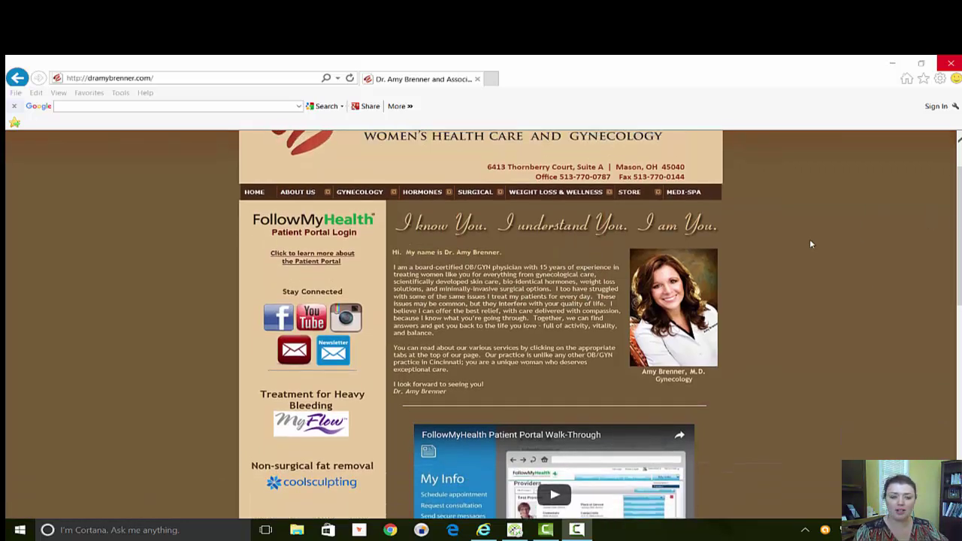
scroll(810, 239, up, 2)
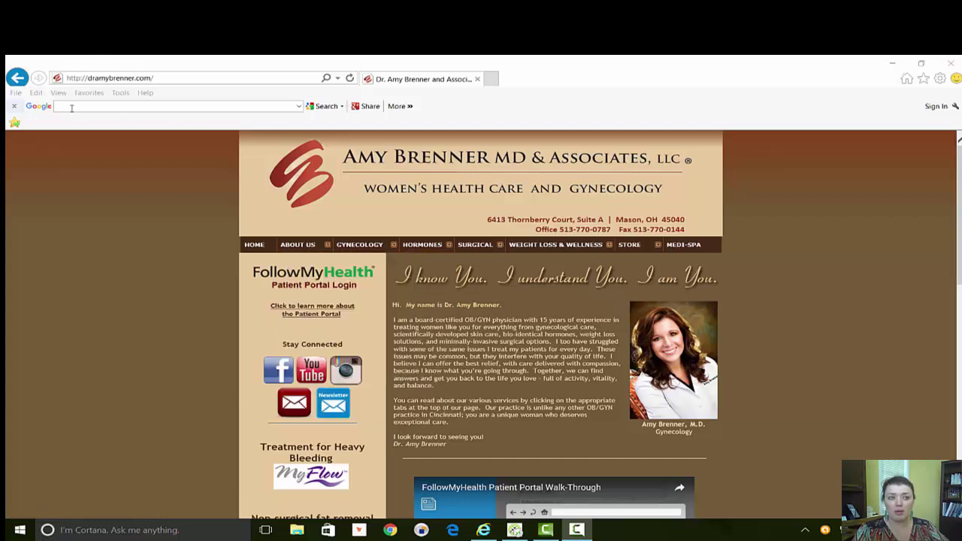
mouse_move(298, 245)
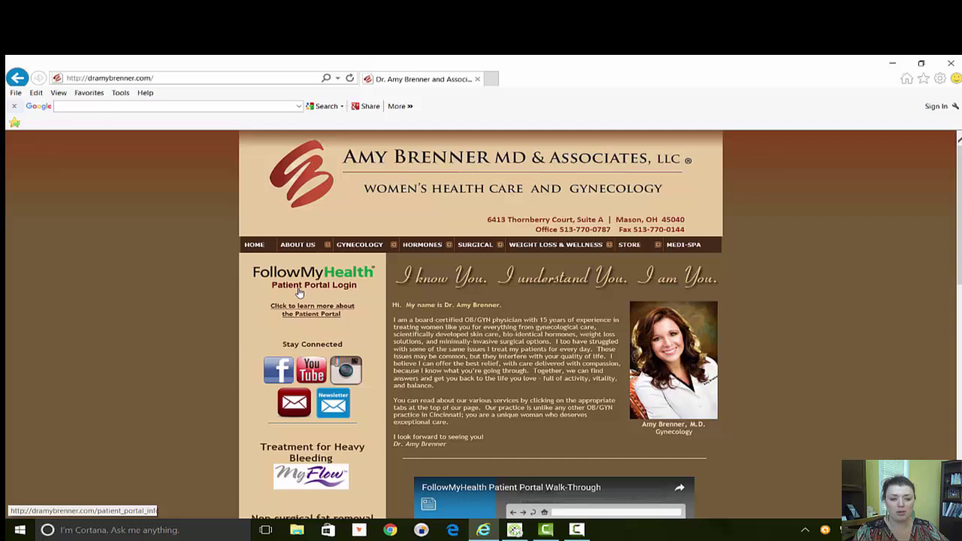
click(303, 280)
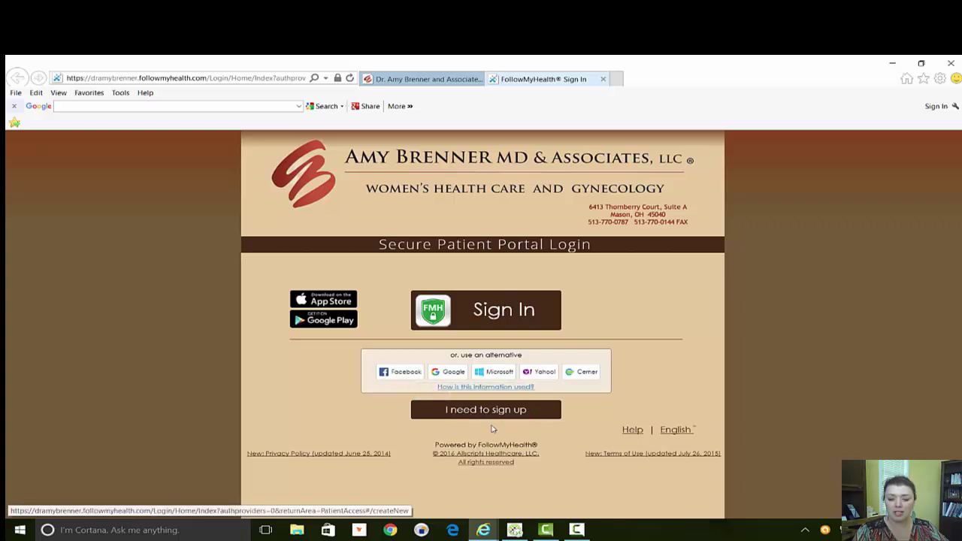
click(498, 312)
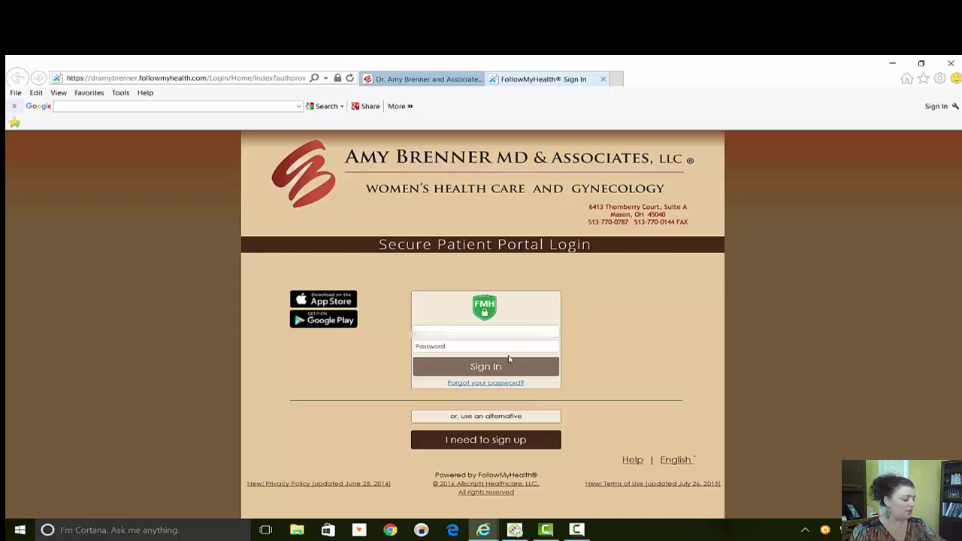
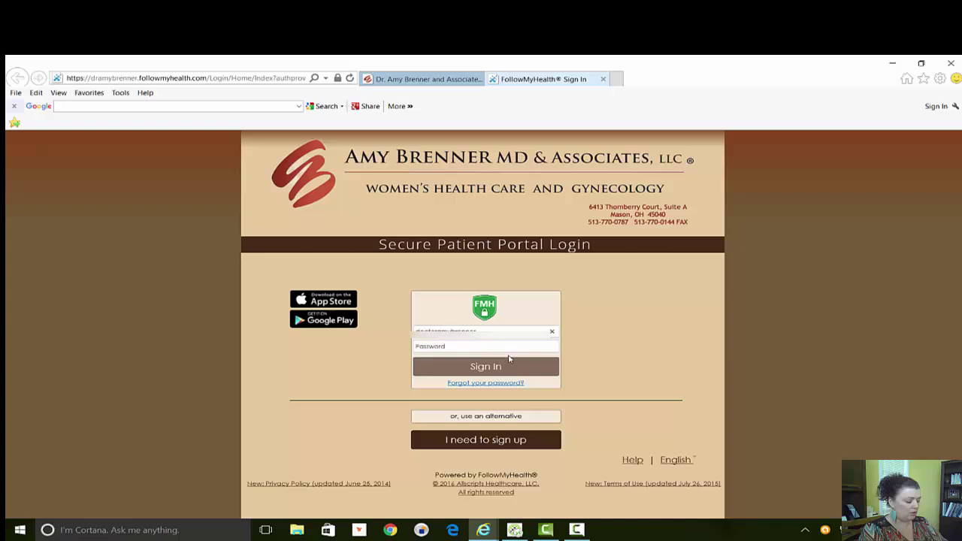
Choose the Google sign-in alternative and confirm the redirect to Google.
click(483, 419)
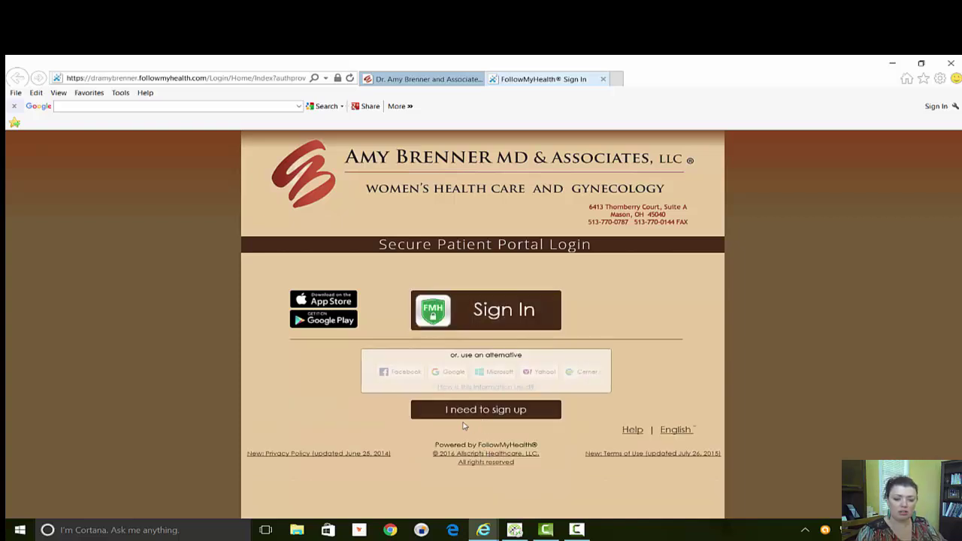
click(449, 371)
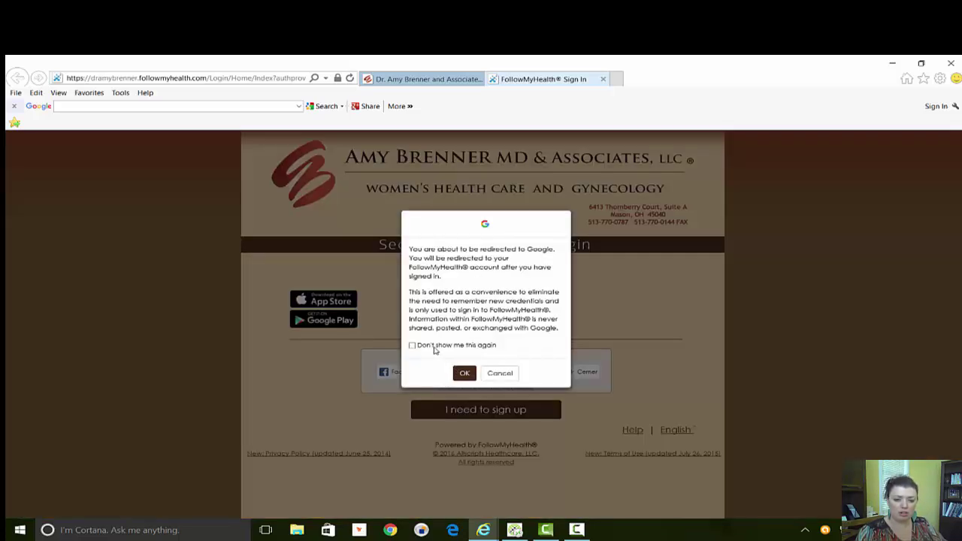
click(464, 373)
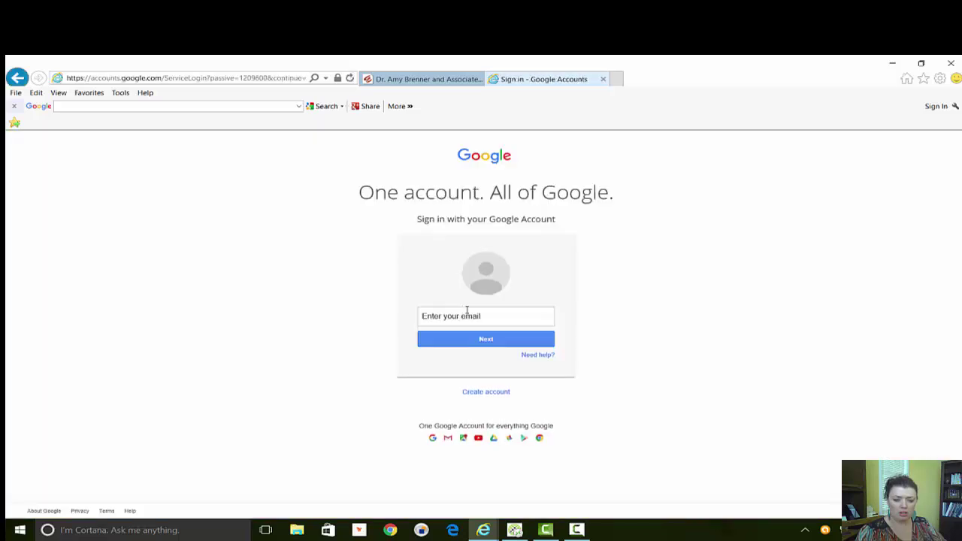
Sign in to Google with the account's e-mail and password, correcting a mistyped password.
click(461, 323)
key(ctrl+v)
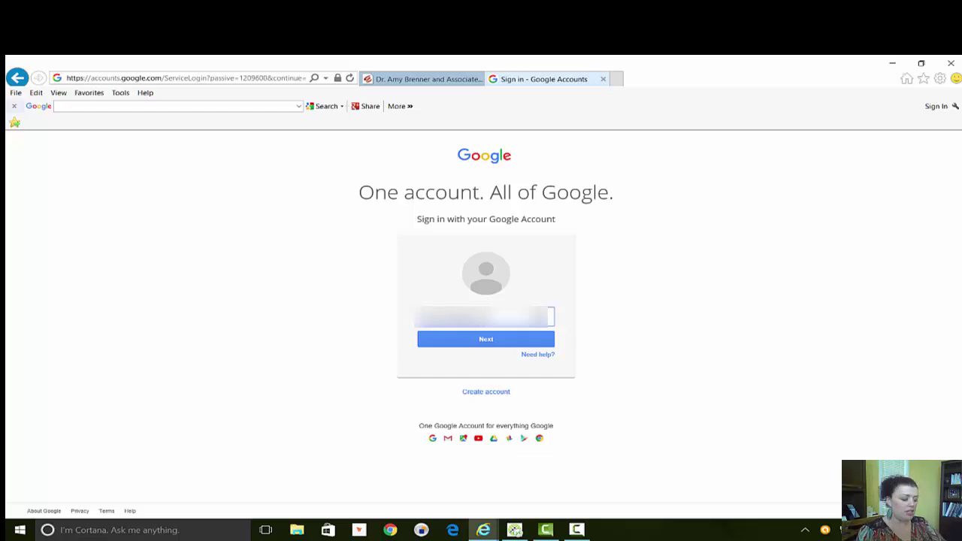
click(478, 340)
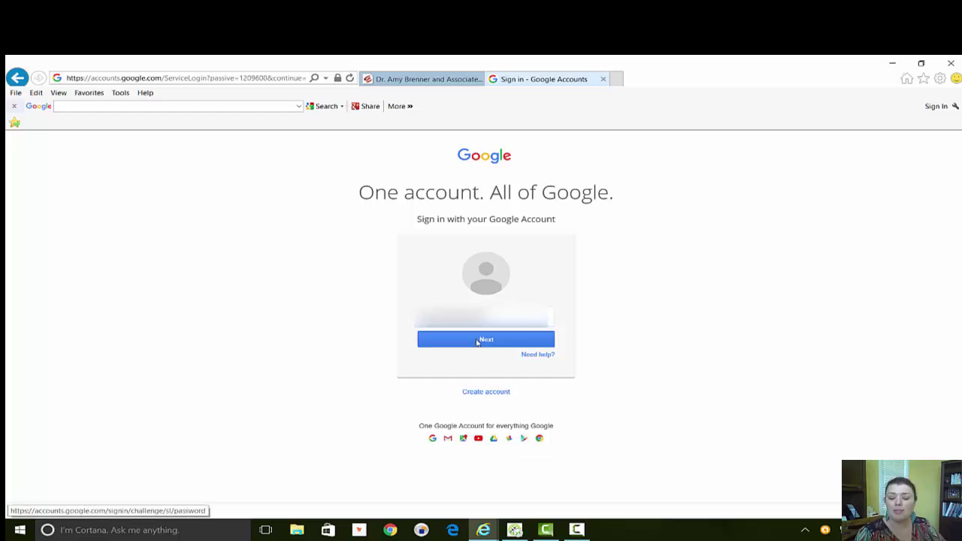
click(455, 330)
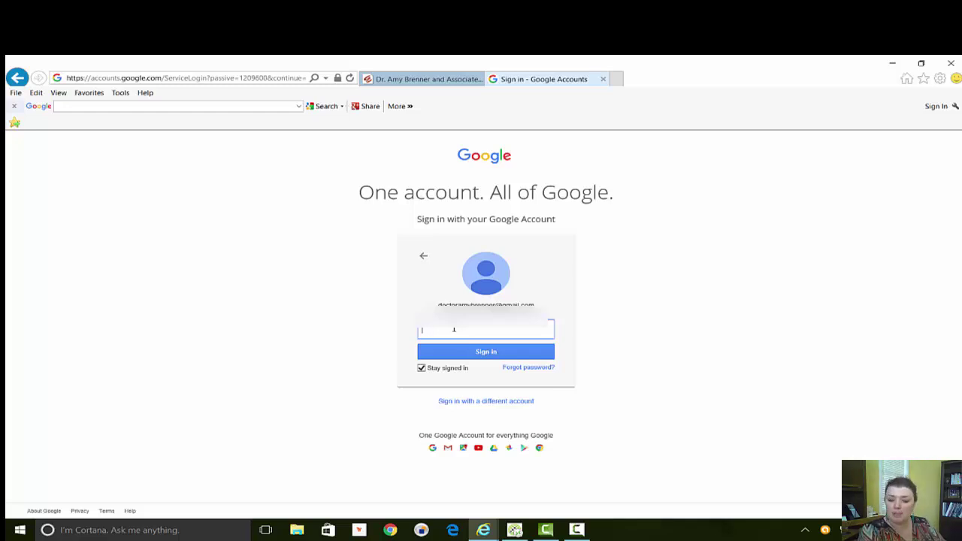
text(****)
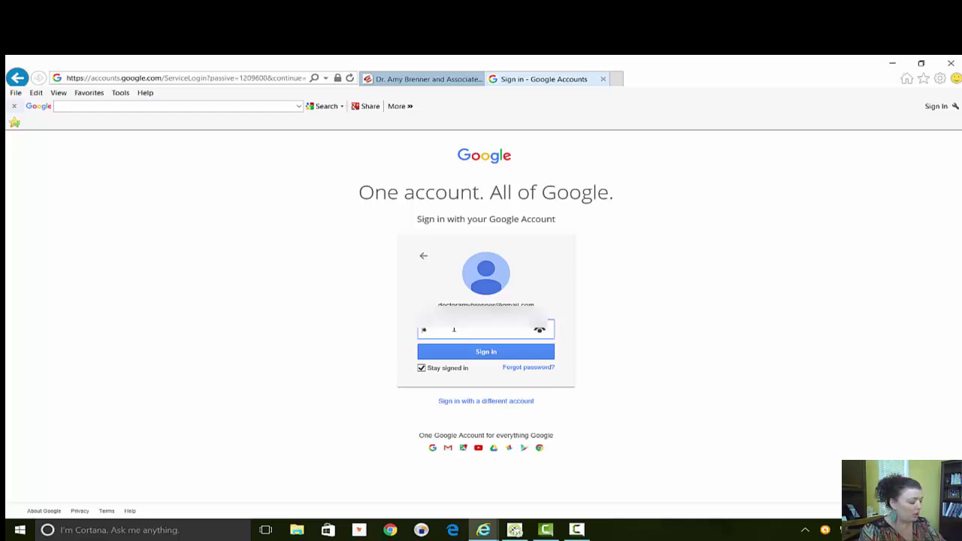
key(BackSpace)
key(BackSpace)
key(BackSpace)
key(BackSpace)
text(*********)
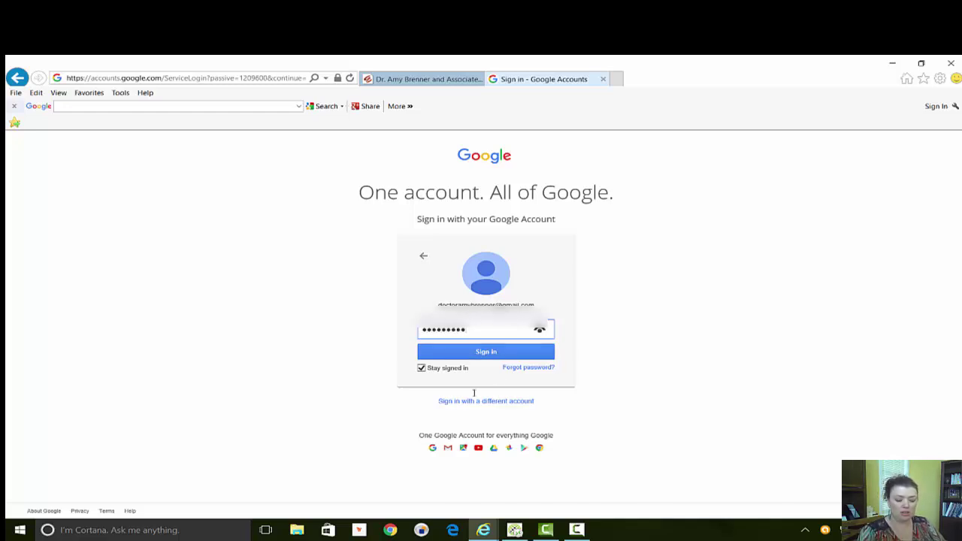
click(514, 357)
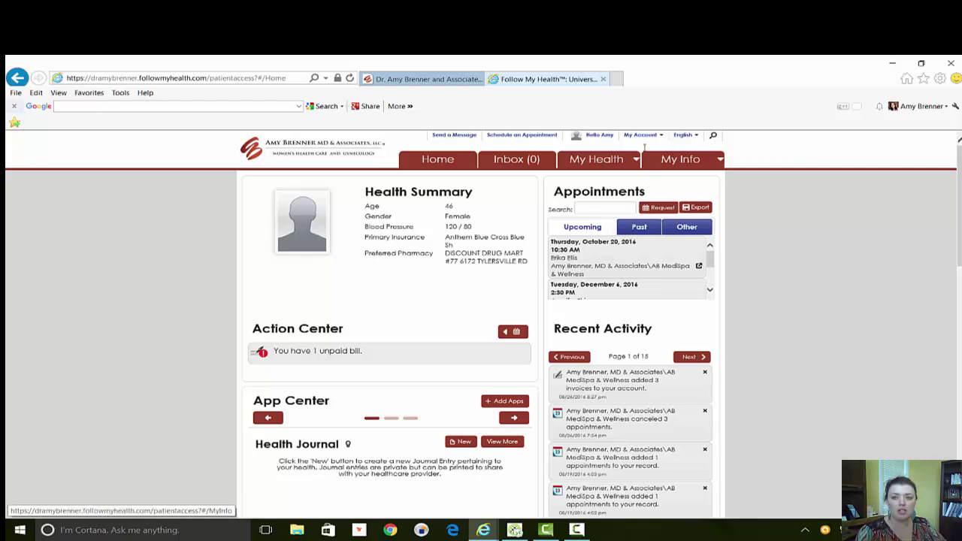
Open My Account > Preferences and review then collapse the Notification Preferences checkboxes.
click(662, 137)
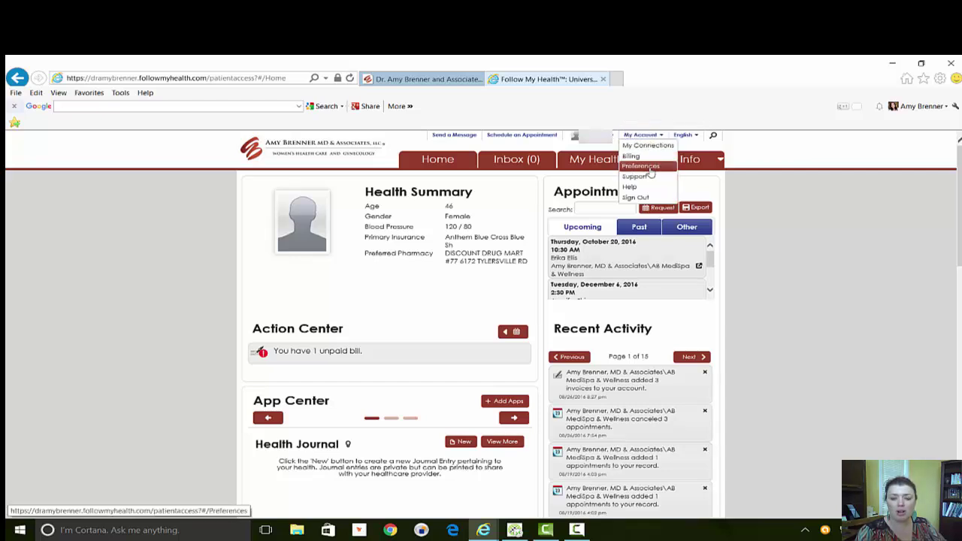
click(641, 166)
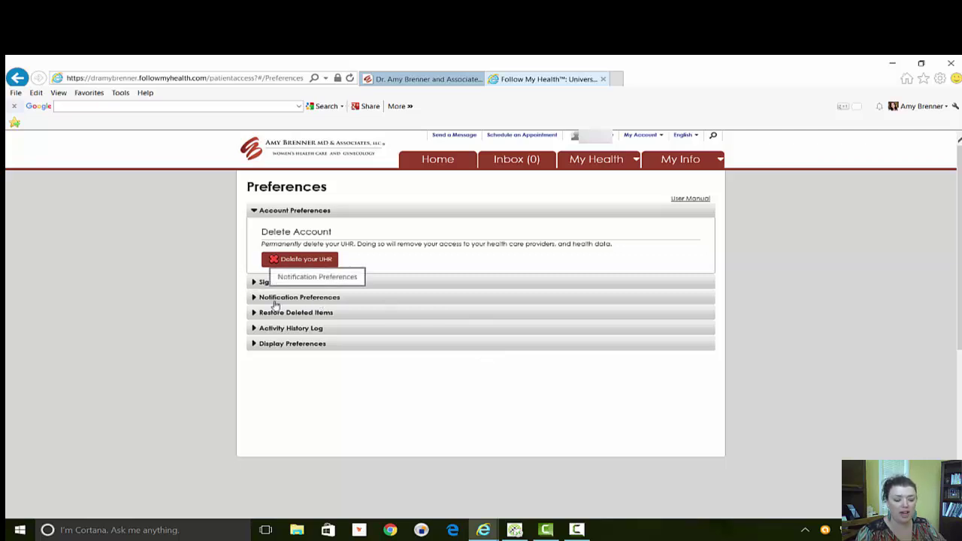
click(255, 299)
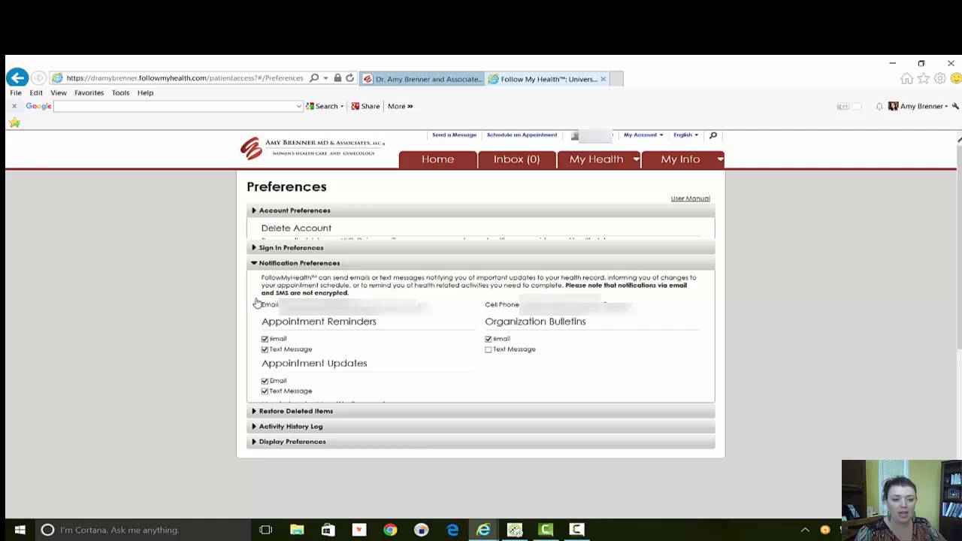
scroll(387, 331, down, 2)
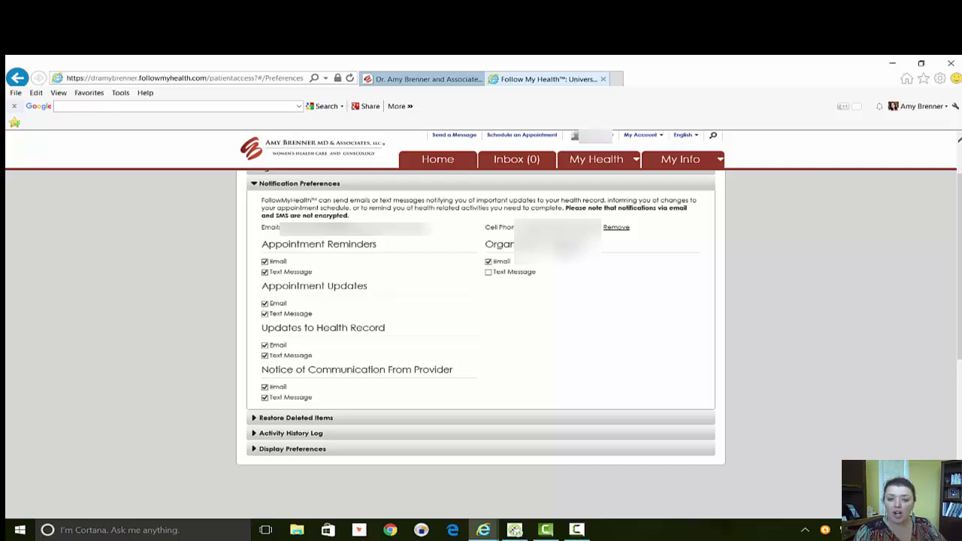
scroll(581, 299, up, 2)
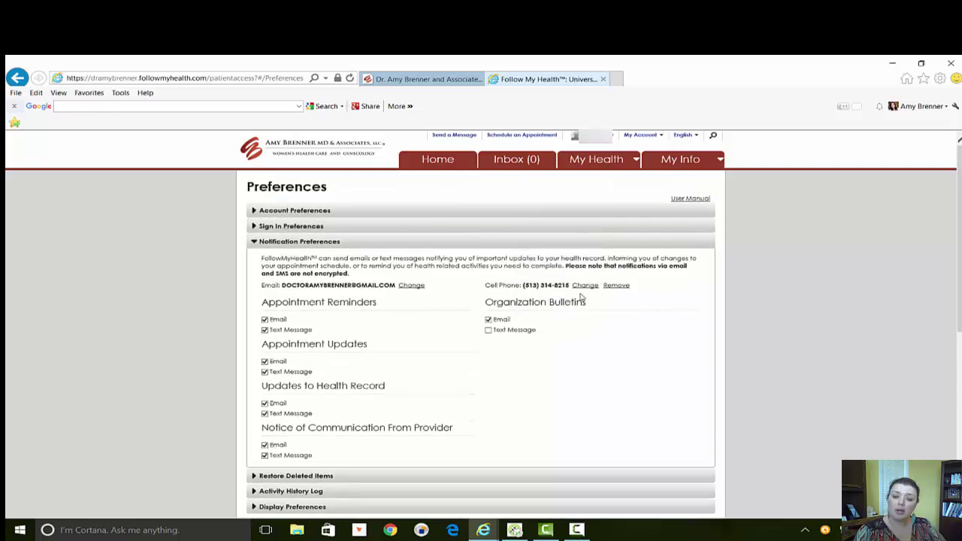
scroll(543, 304, down, 1)
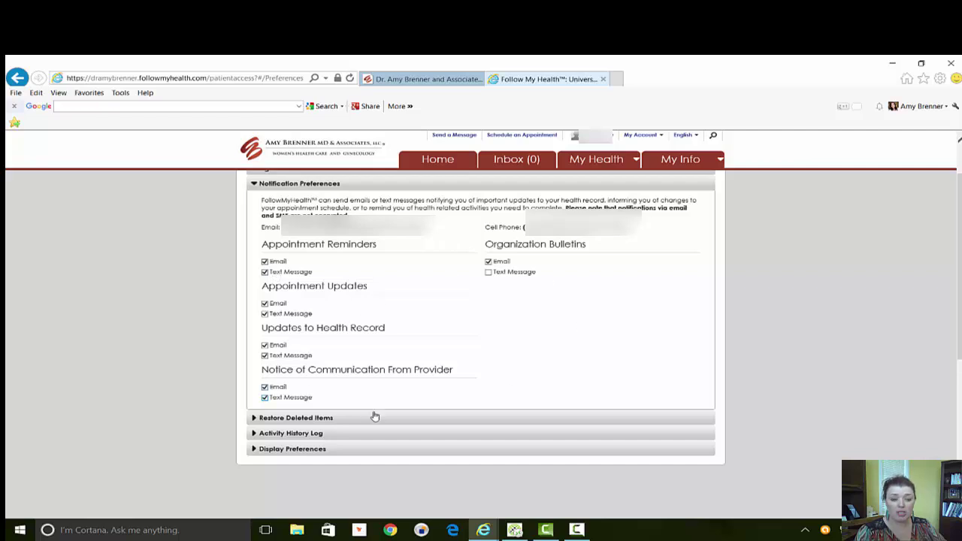
click(253, 184)
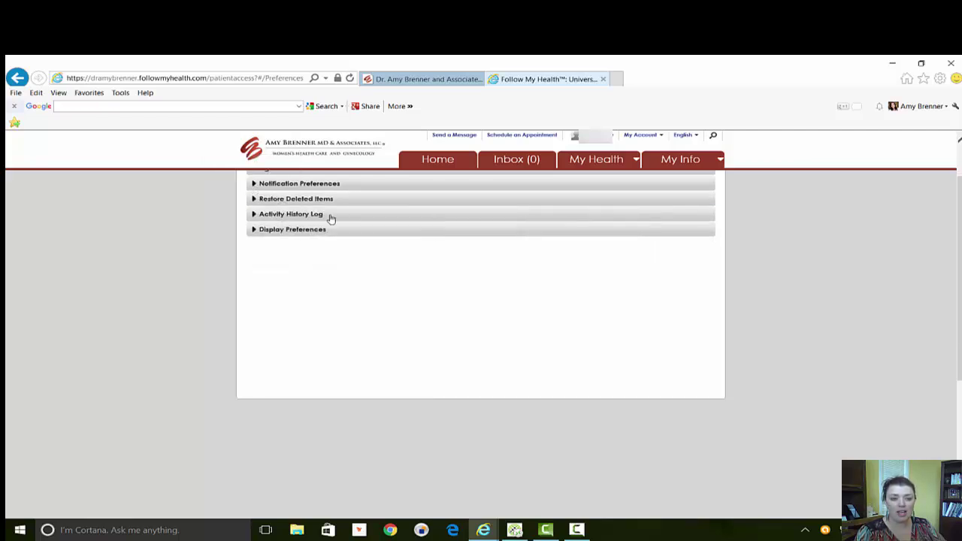
scroll(554, 346, up, 2)
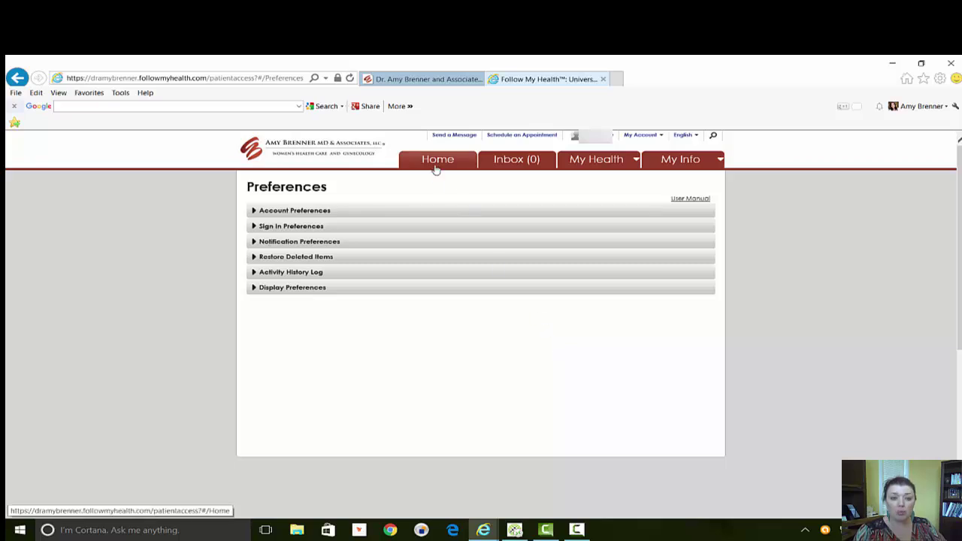
Go back to the portal Home page with its Action Center and appointments.
click(437, 167)
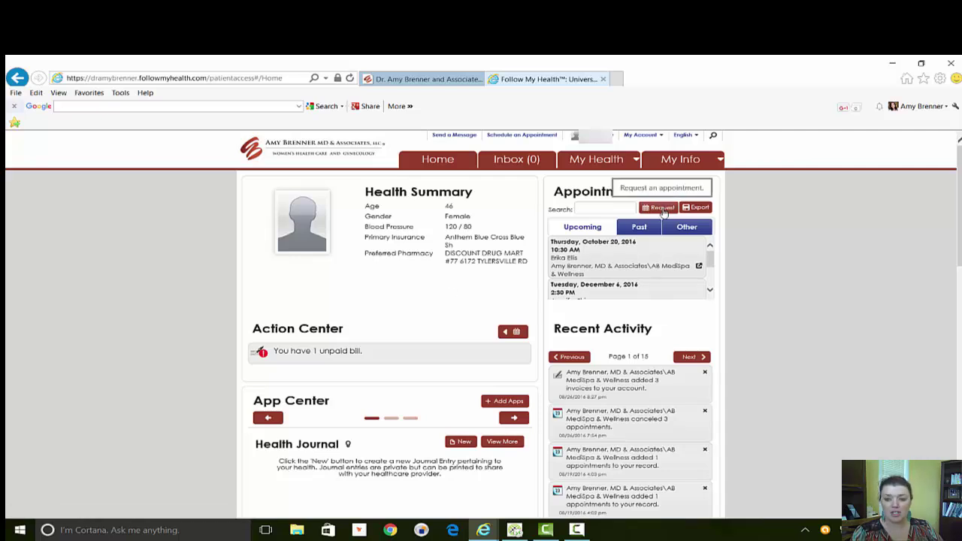
Start an appointment request with the practice as organization and the first listed provider.
click(662, 208)
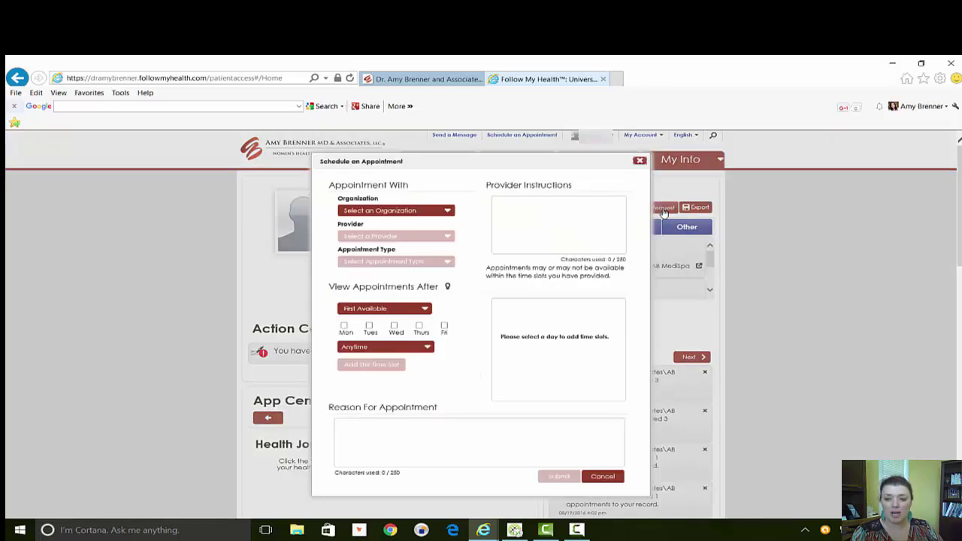
click(445, 213)
click(399, 248)
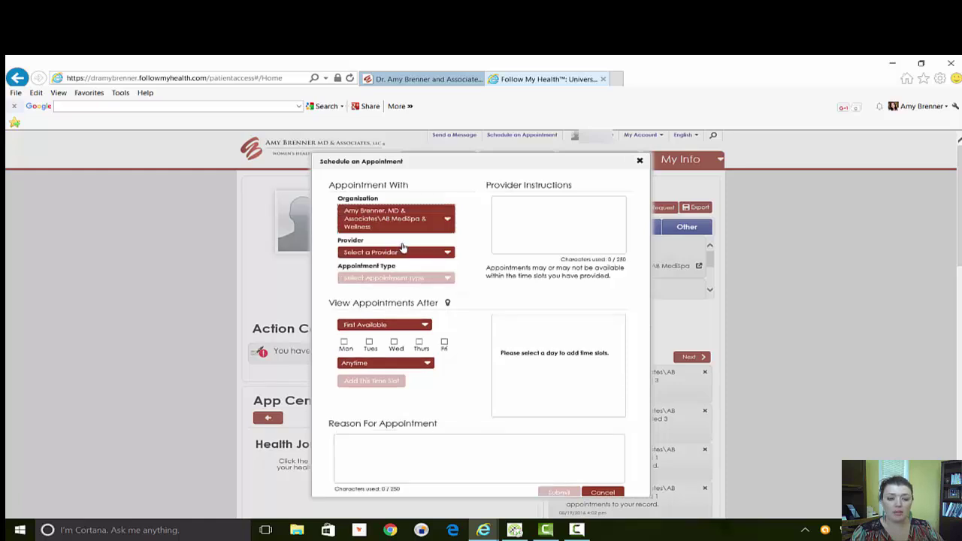
click(448, 254)
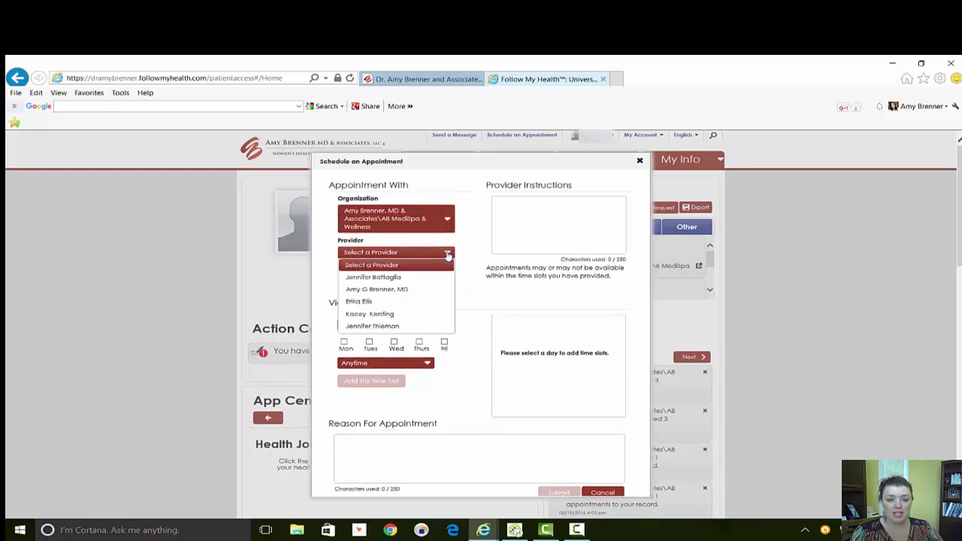
click(405, 268)
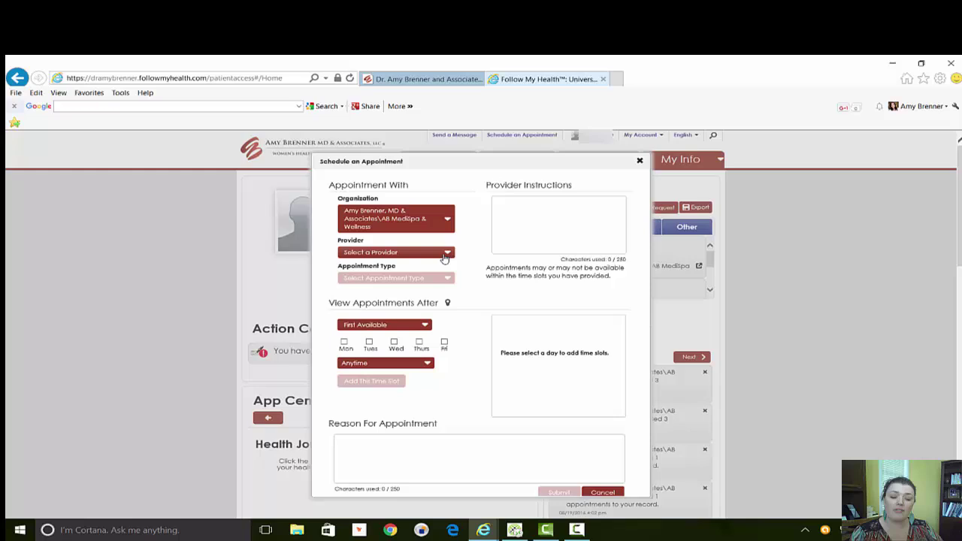
click(442, 254)
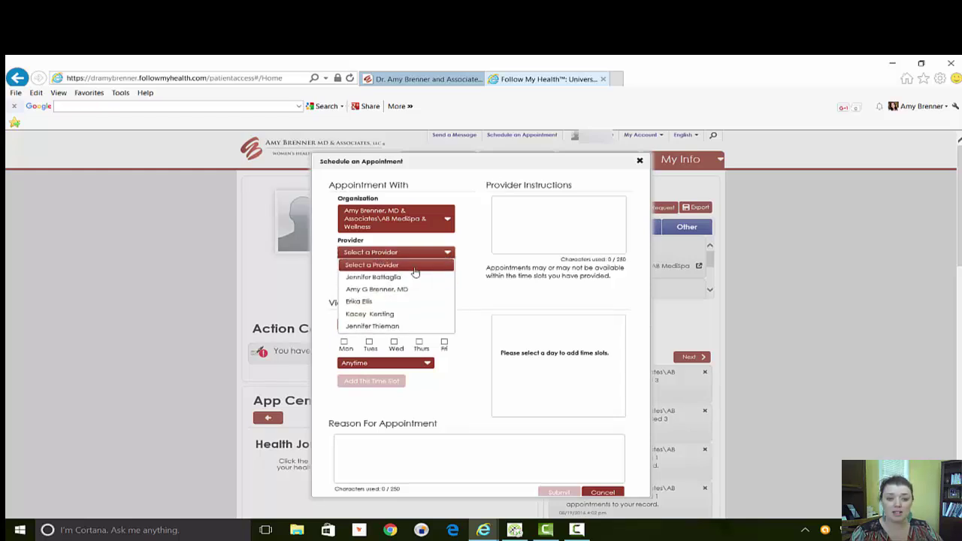
click(415, 272)
click(447, 258)
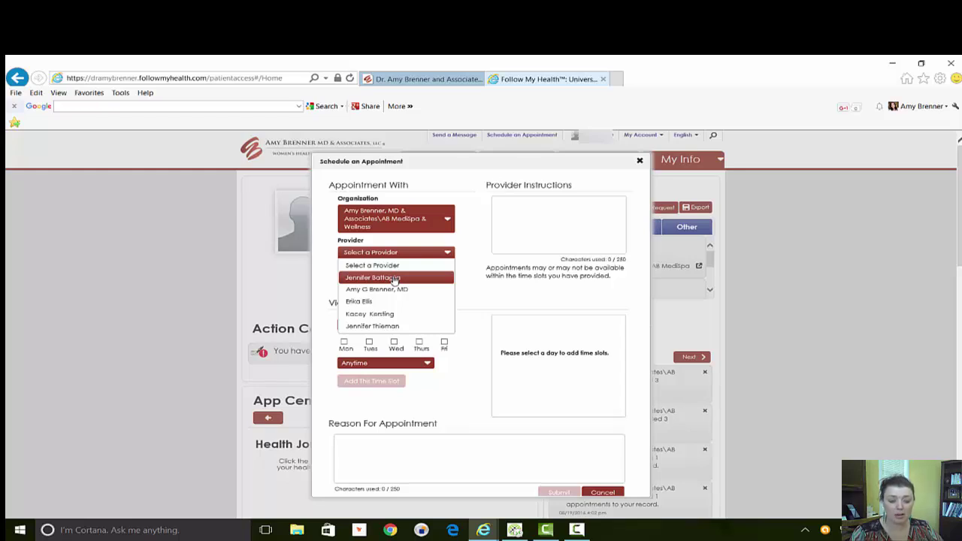
click(396, 279)
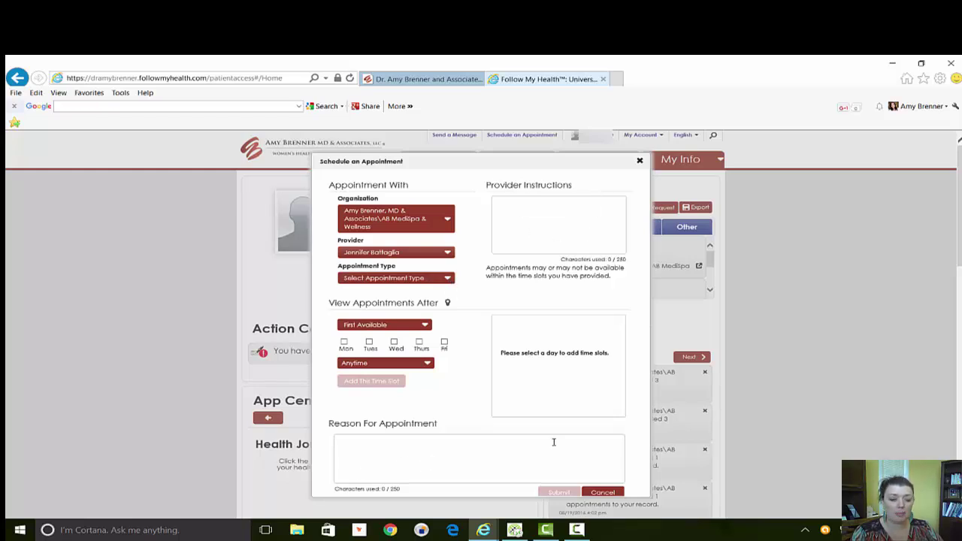
Keep the default appointment type and First Available, and set the time to After 8:00 AM.
click(444, 278)
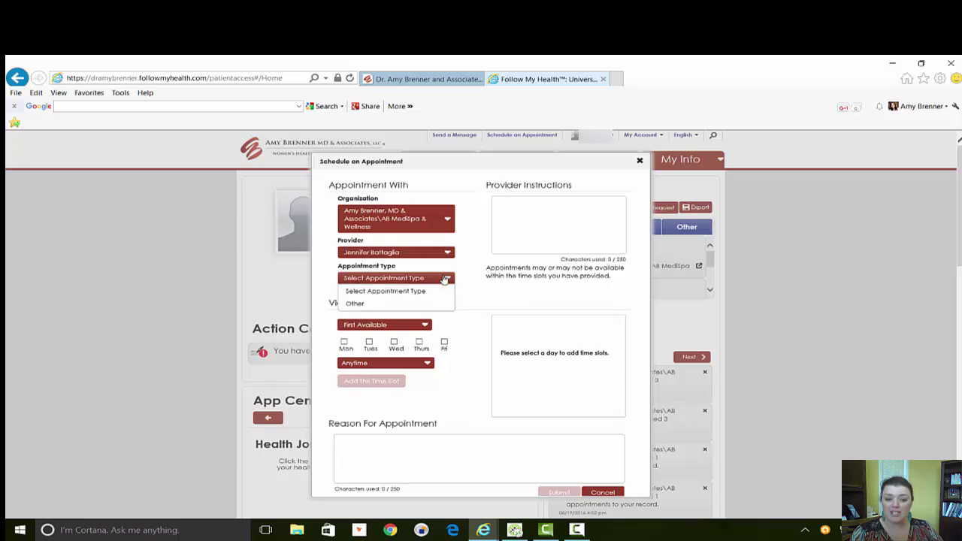
click(427, 291)
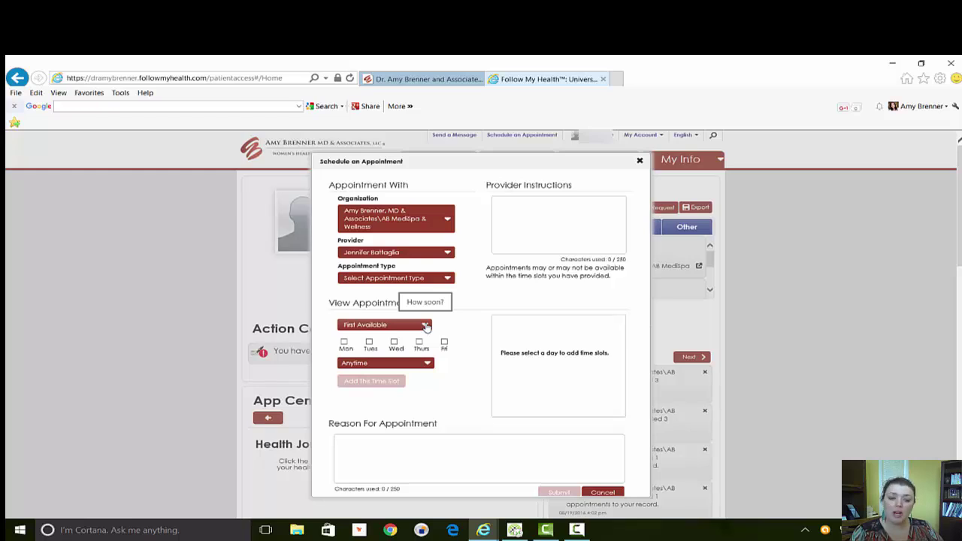
click(426, 327)
click(443, 338)
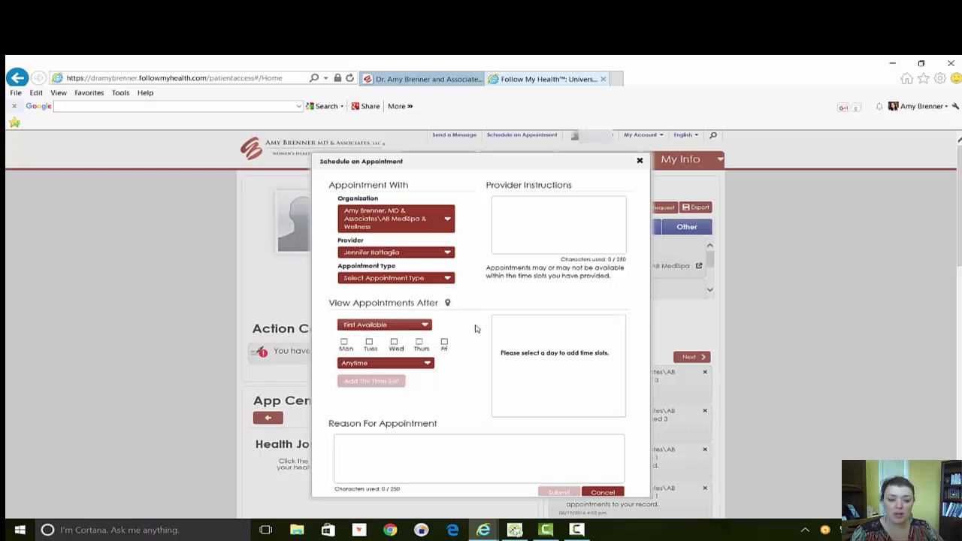
click(427, 365)
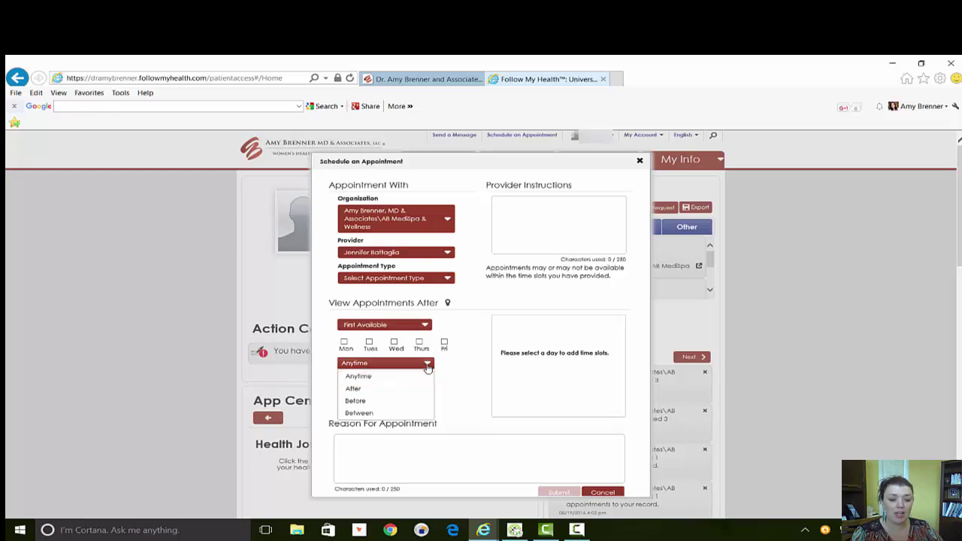
click(381, 388)
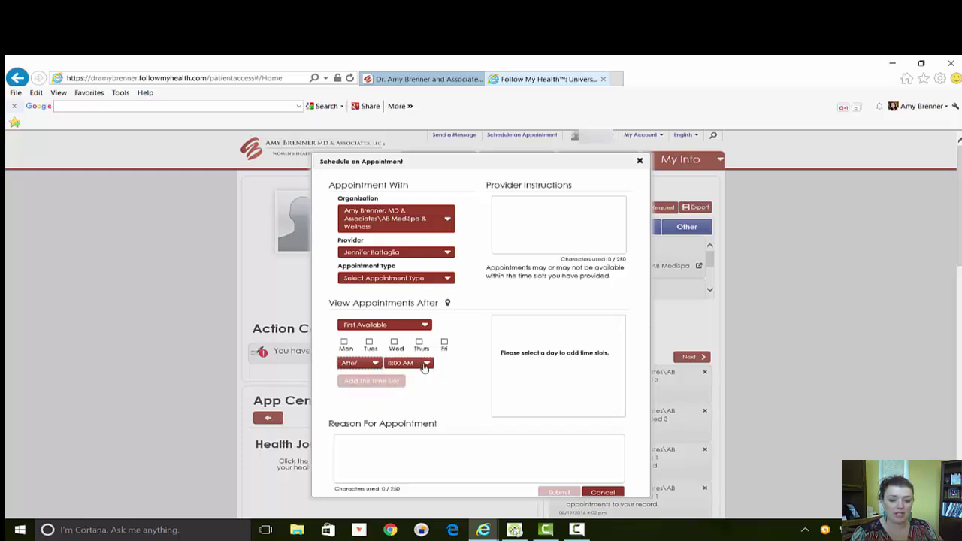
Make Tuesday the only preferred day for the appointment search.
click(345, 343)
click(369, 342)
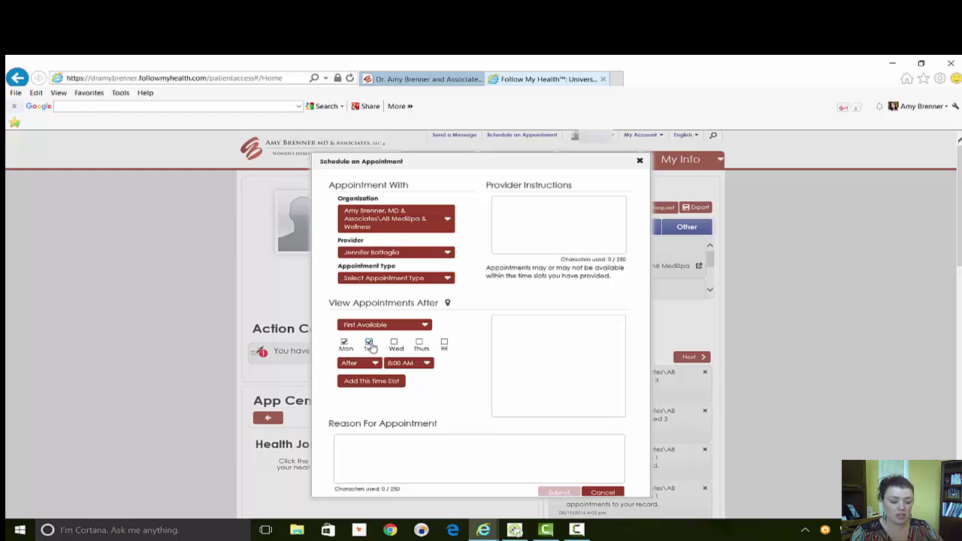
click(394, 343)
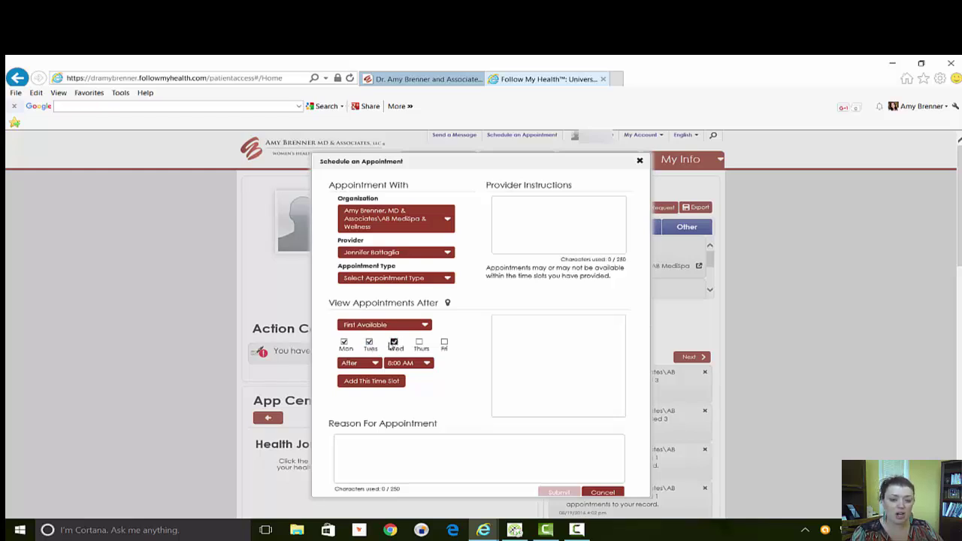
click(393, 343)
click(369, 343)
click(344, 343)
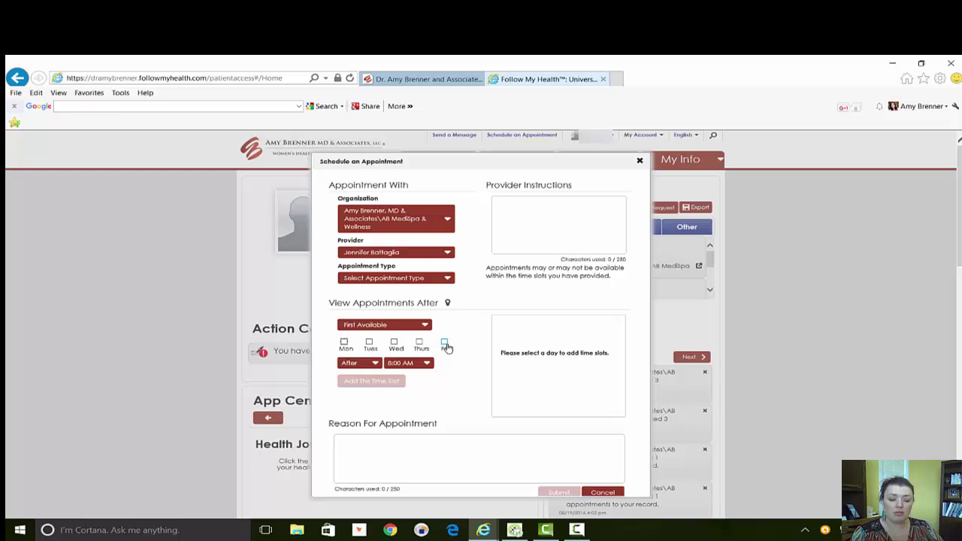
click(368, 343)
click(536, 215)
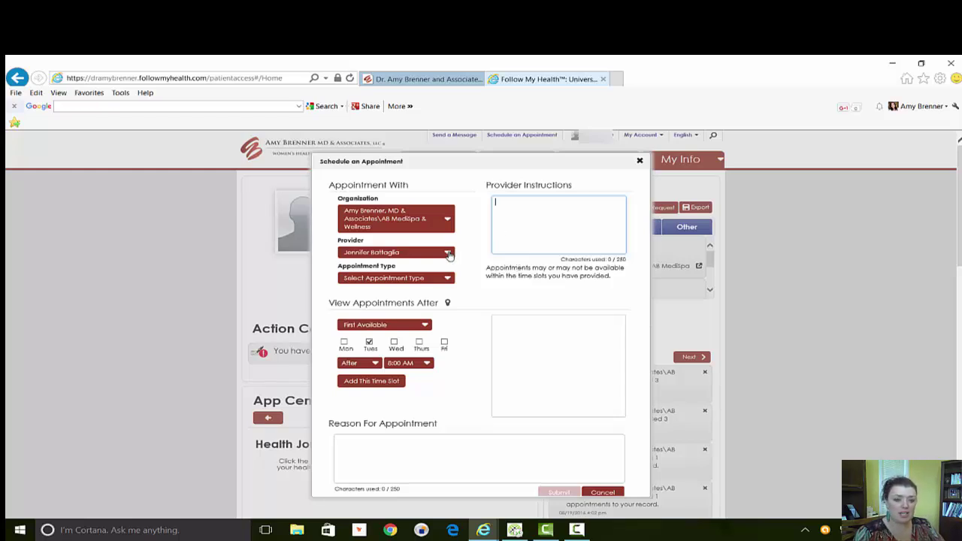
Write a provider instruction note and 'bleeding' as the reason, then close the form unsubmitted.
text(D)
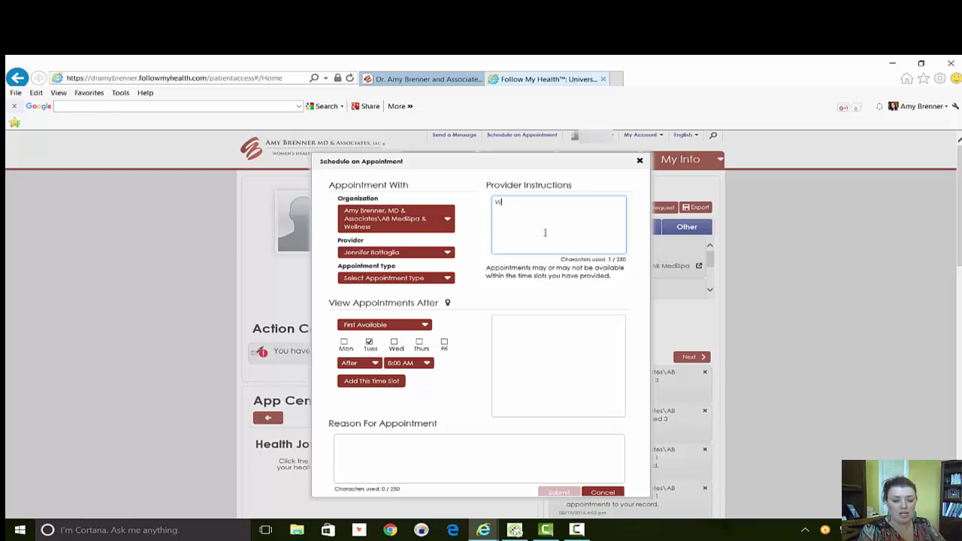
text(ould like apt with Dr. Brenner)
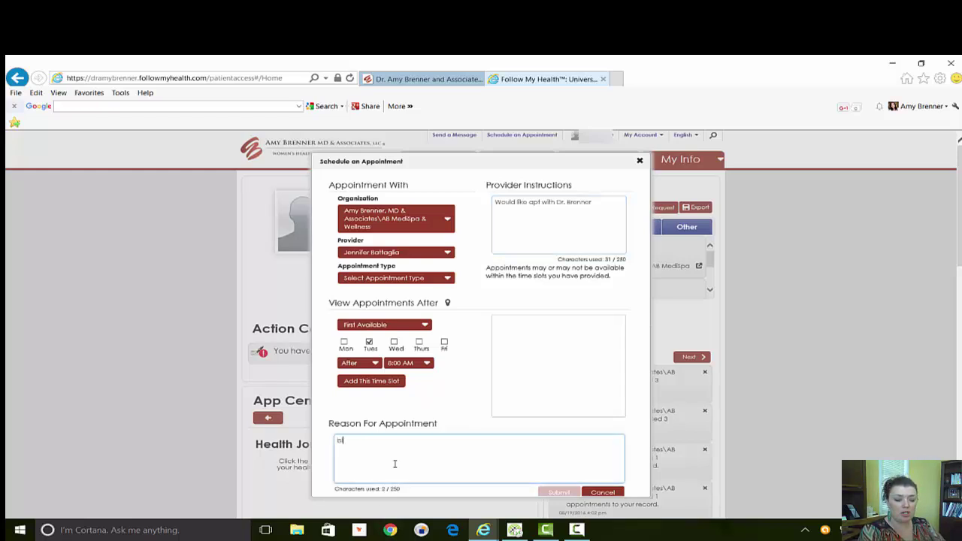
text(ing)
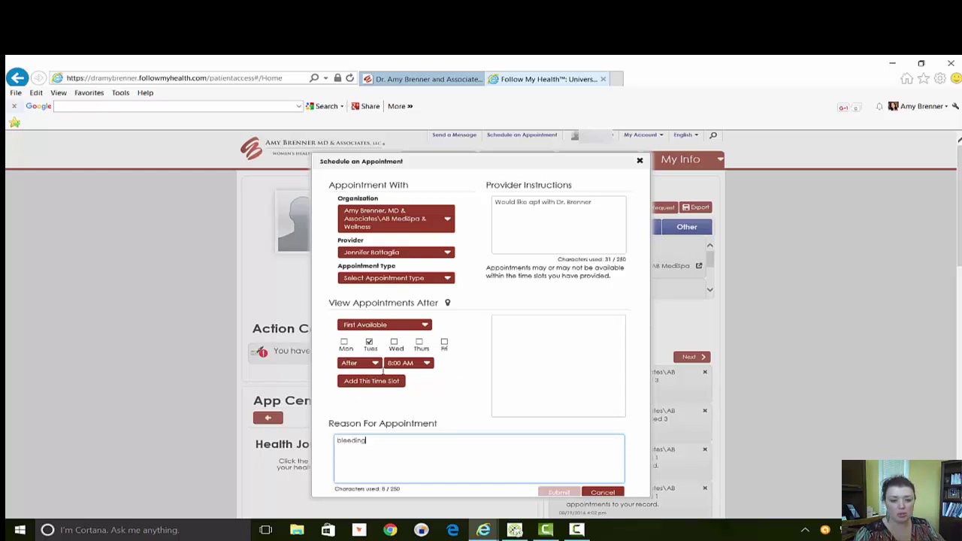
click(640, 159)
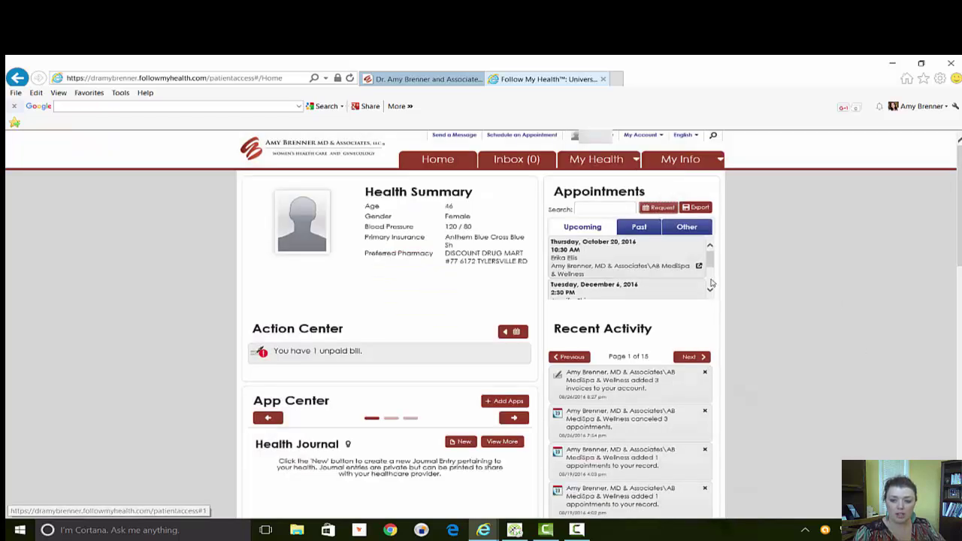
Scroll to the Billing widget and open Details for the $1.68 amount due.
scroll(710, 263, down, 2)
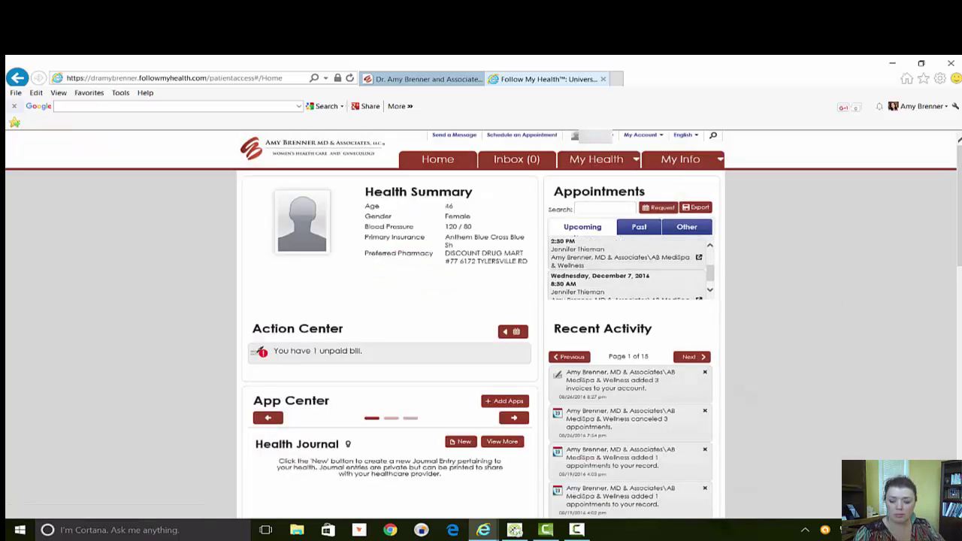
scroll(668, 251, down, 5)
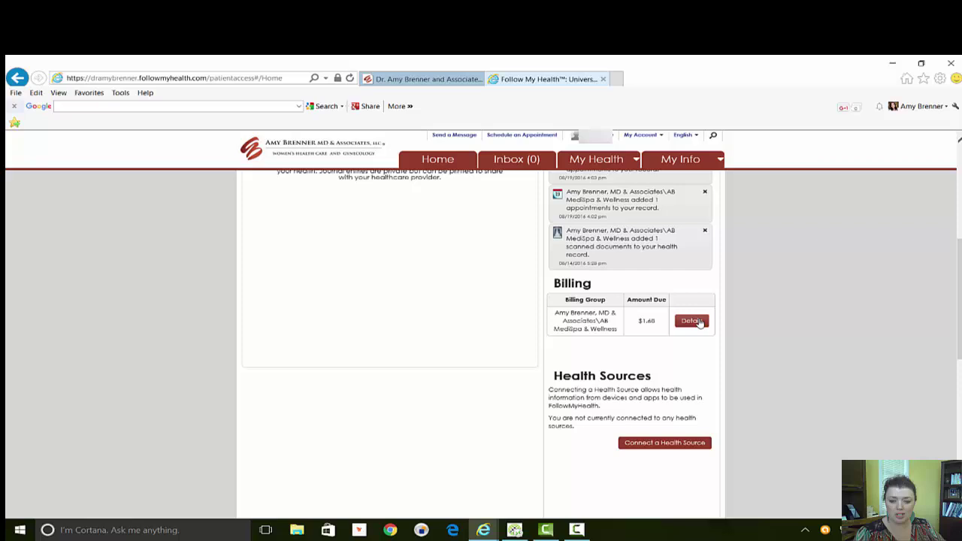
click(699, 323)
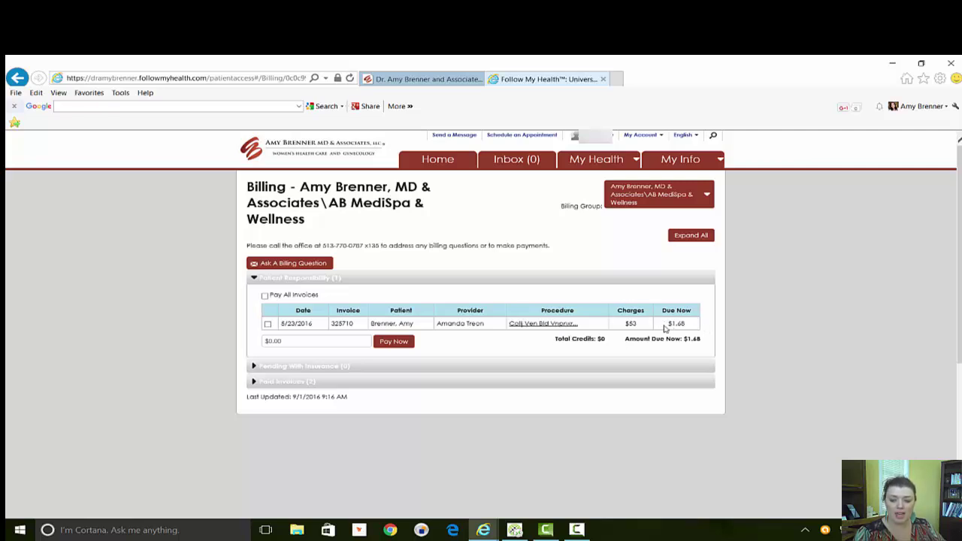
Toggle Pay All Invoices and the invoice checkbox, then dismiss the select-an-invoice warning.
click(264, 296)
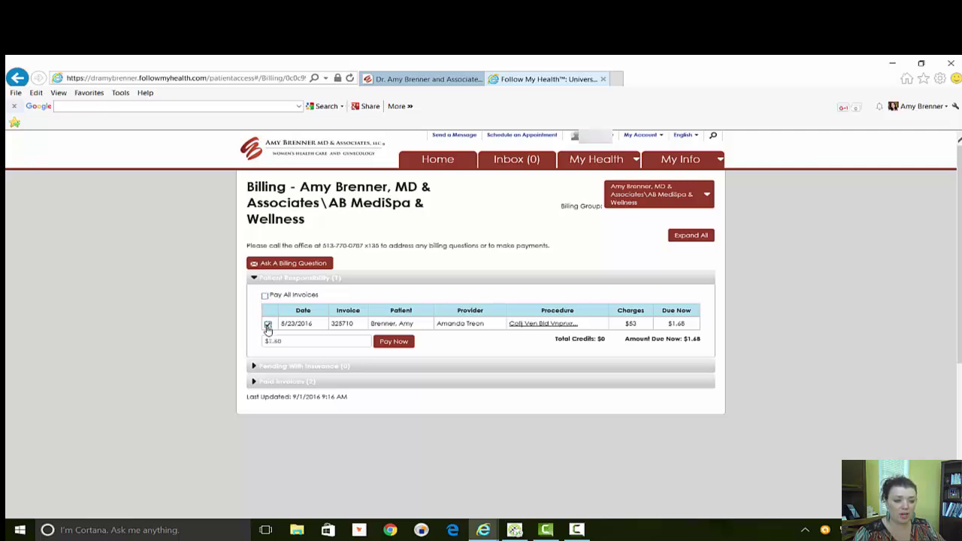
click(268, 326)
click(267, 325)
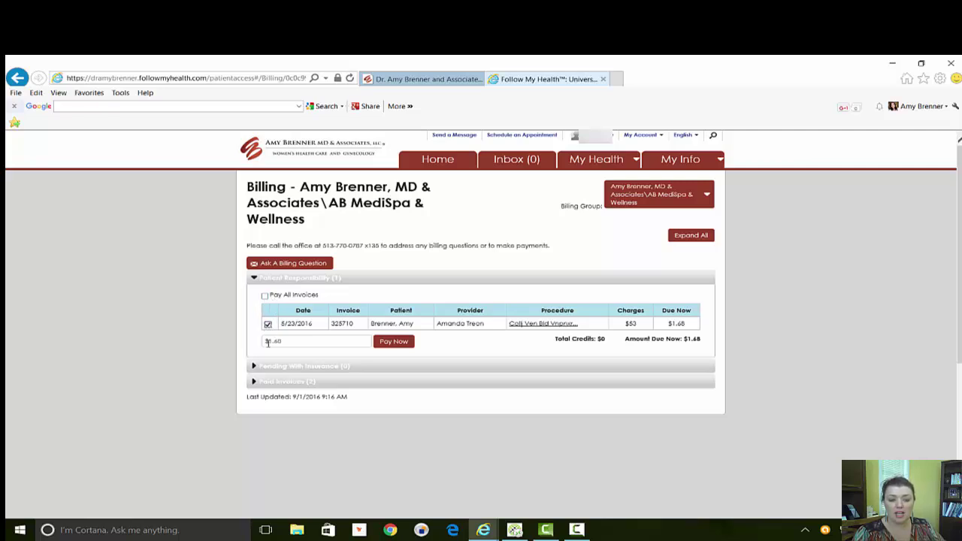
click(265, 297)
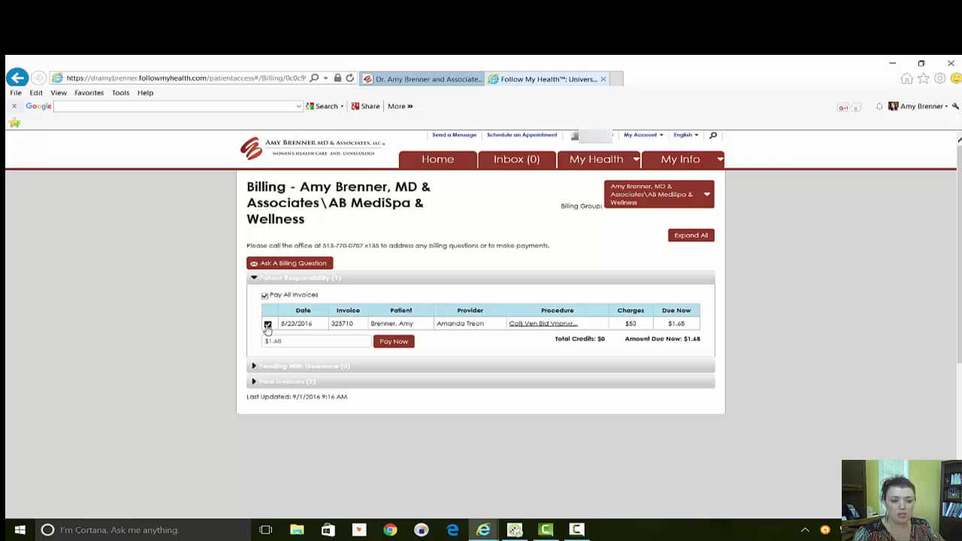
click(268, 325)
click(265, 296)
click(393, 342)
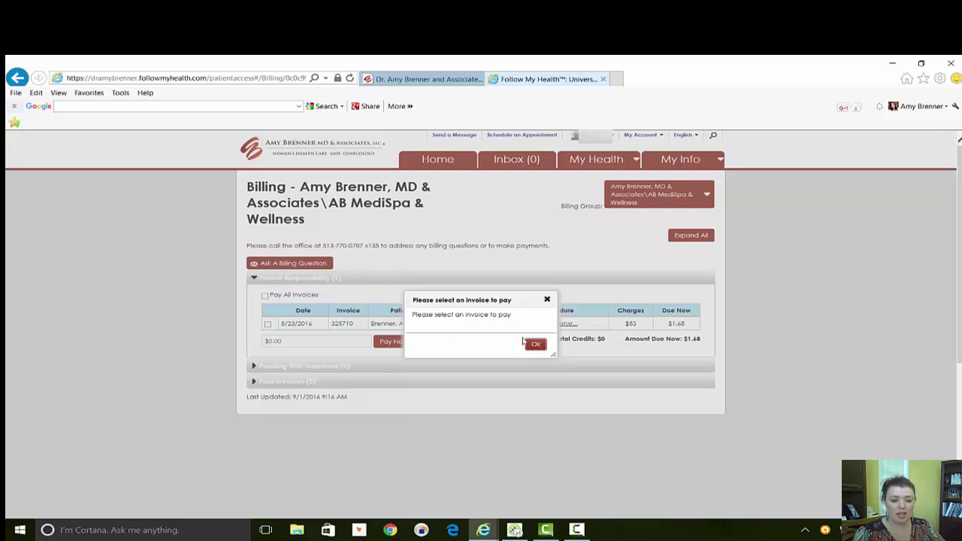
click(534, 344)
Select the $1.68 invoice, proceed to card payment, then close the payment window.
click(267, 326)
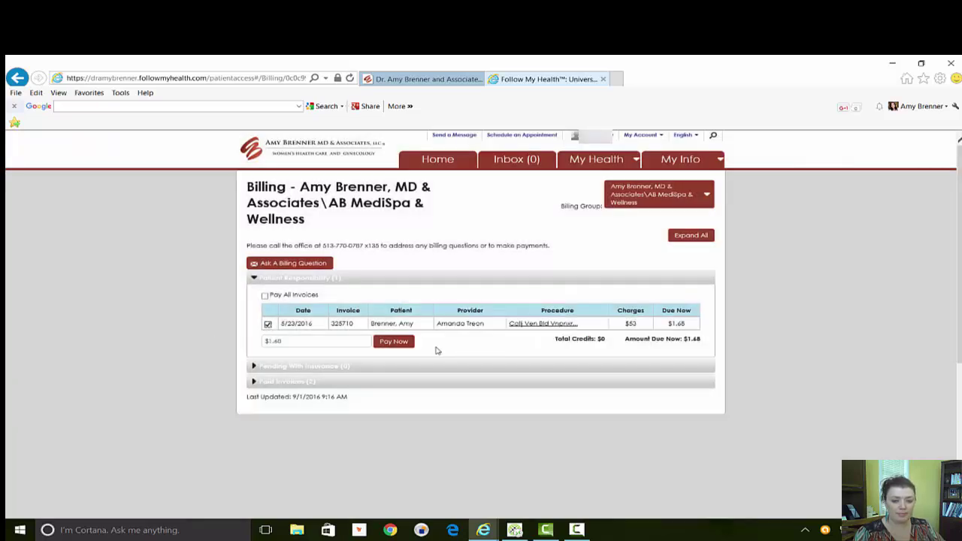
click(397, 343)
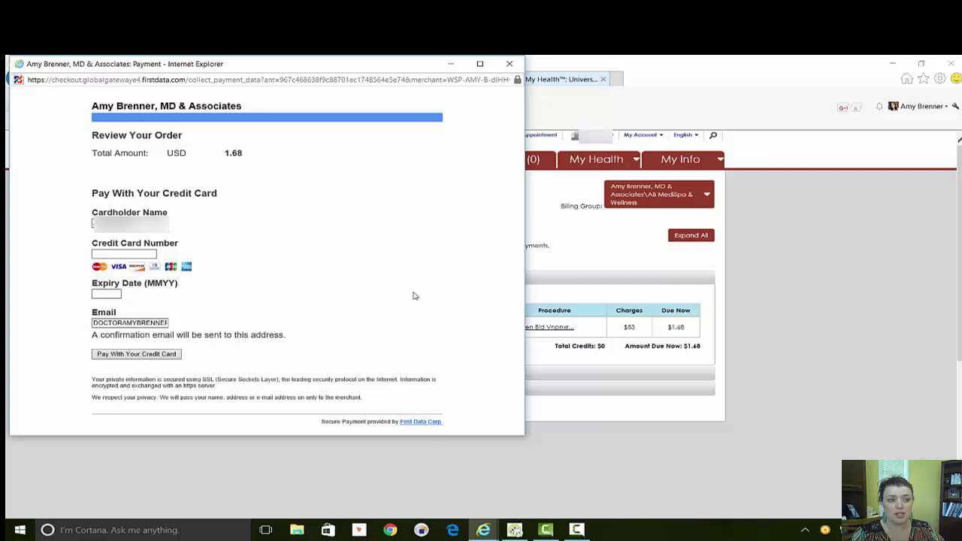
click(510, 64)
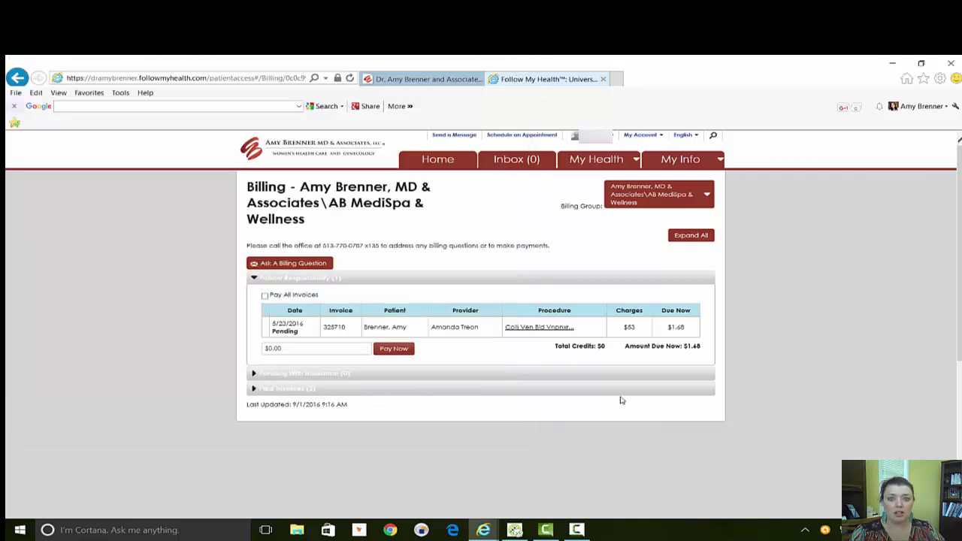
From Home, open the scanned-documents item to browse the MRI, lab and clinical summary records.
click(450, 170)
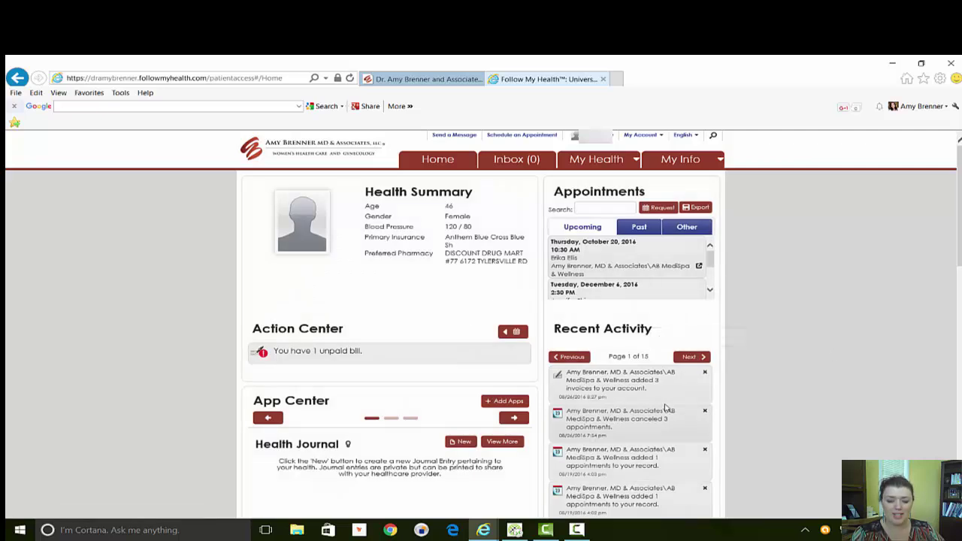
scroll(594, 408, down, 3)
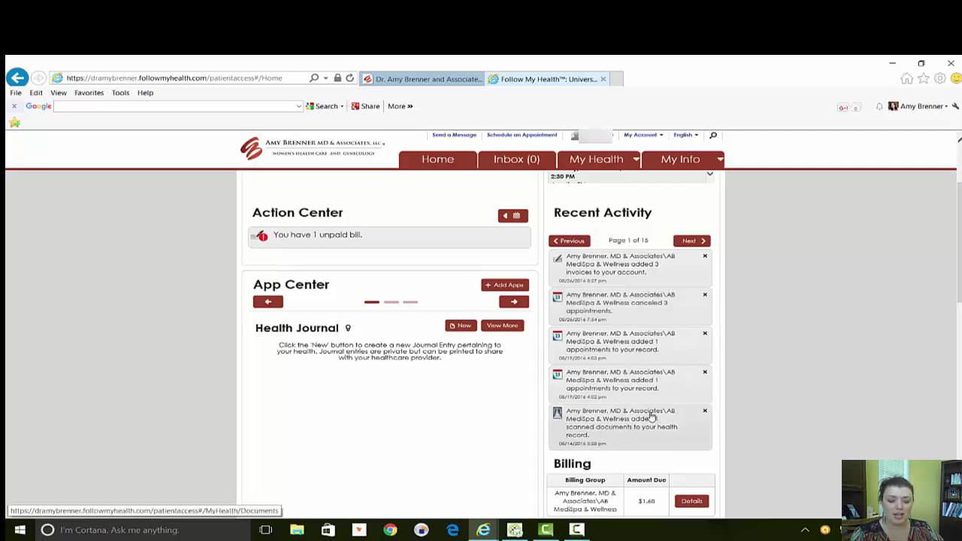
click(614, 420)
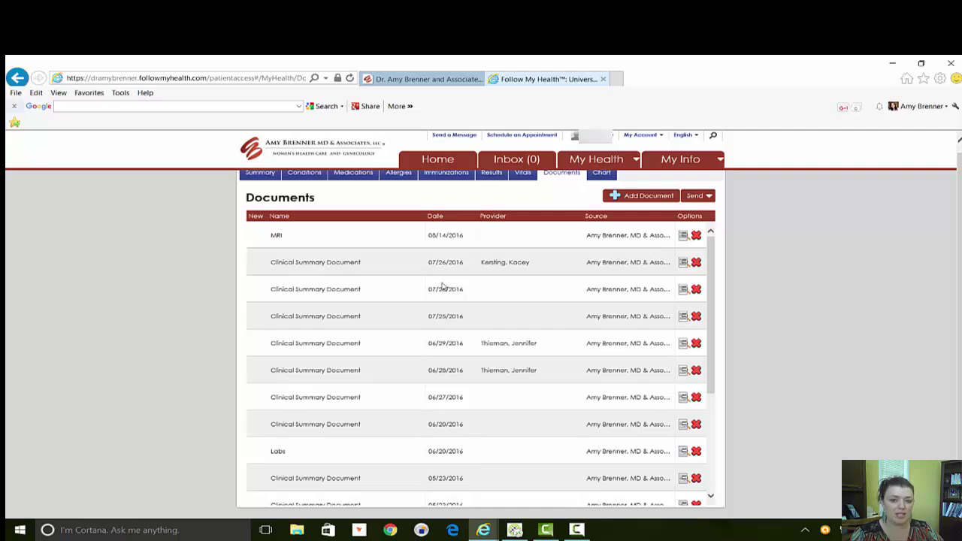
scroll(396, 340, up, 1)
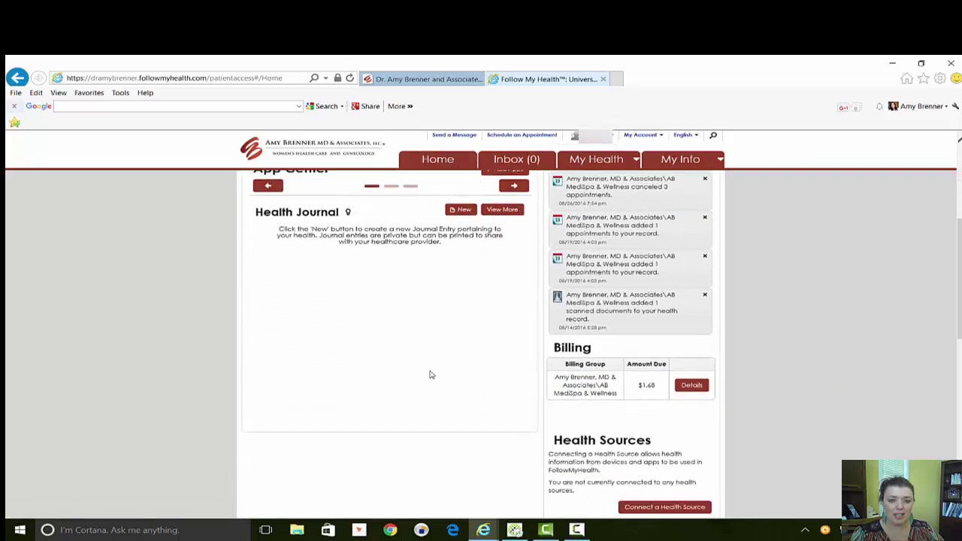
scroll(429, 369, up, 3)
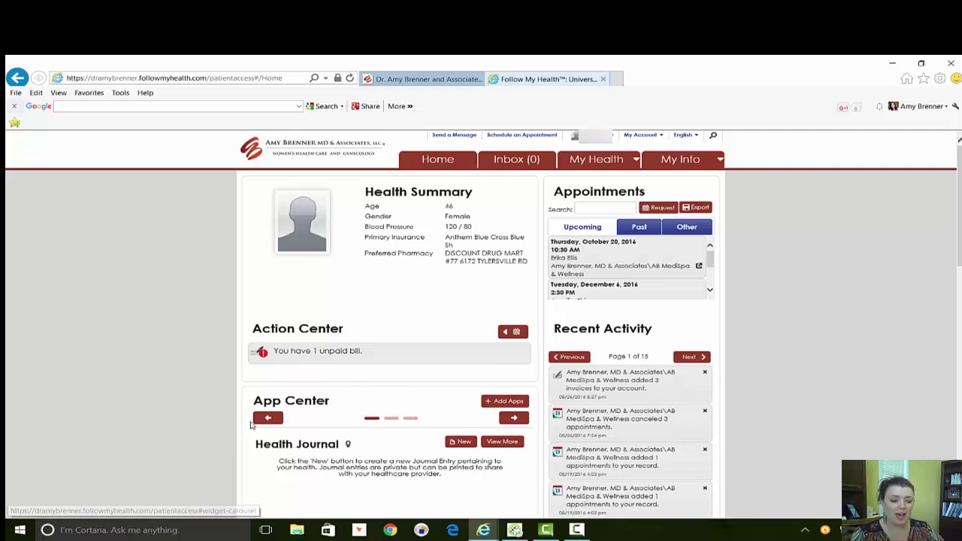
click(507, 402)
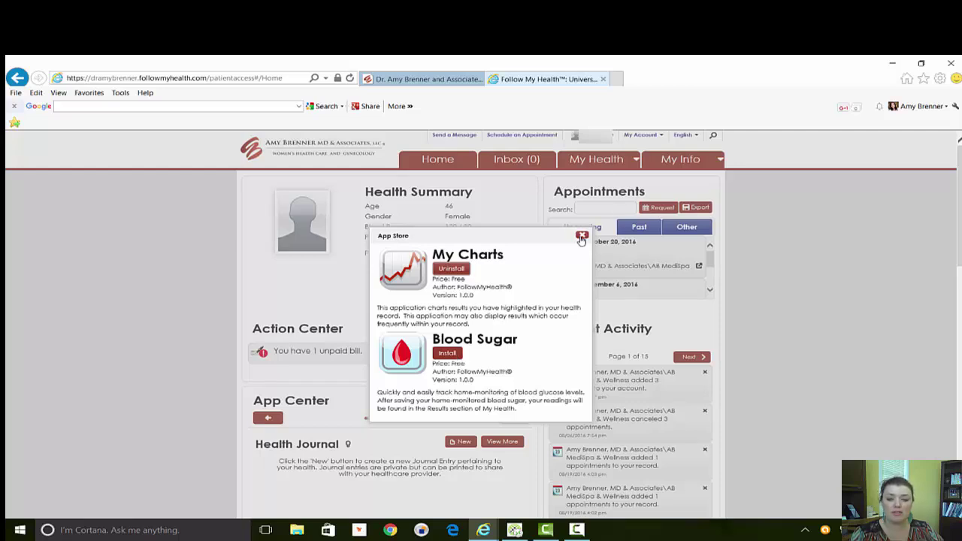
click(582, 236)
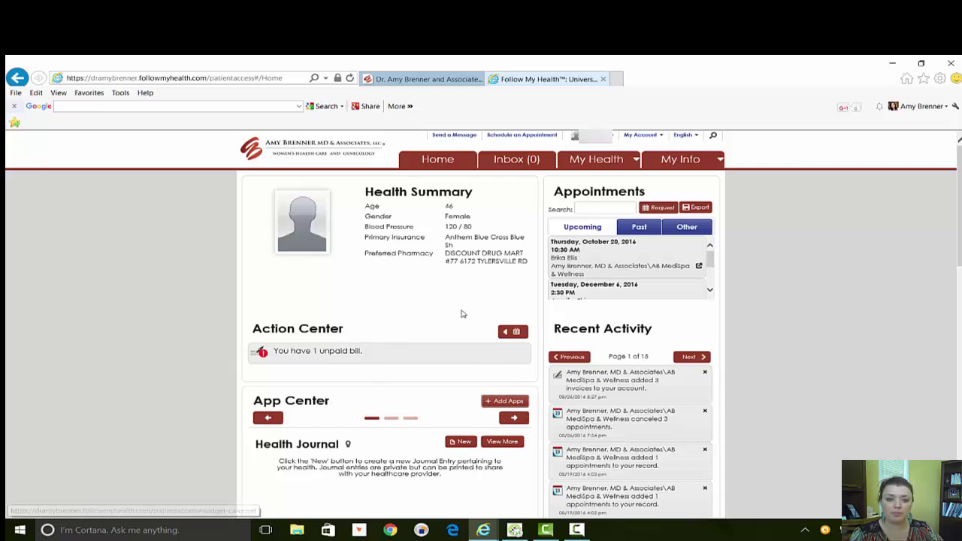
click(516, 161)
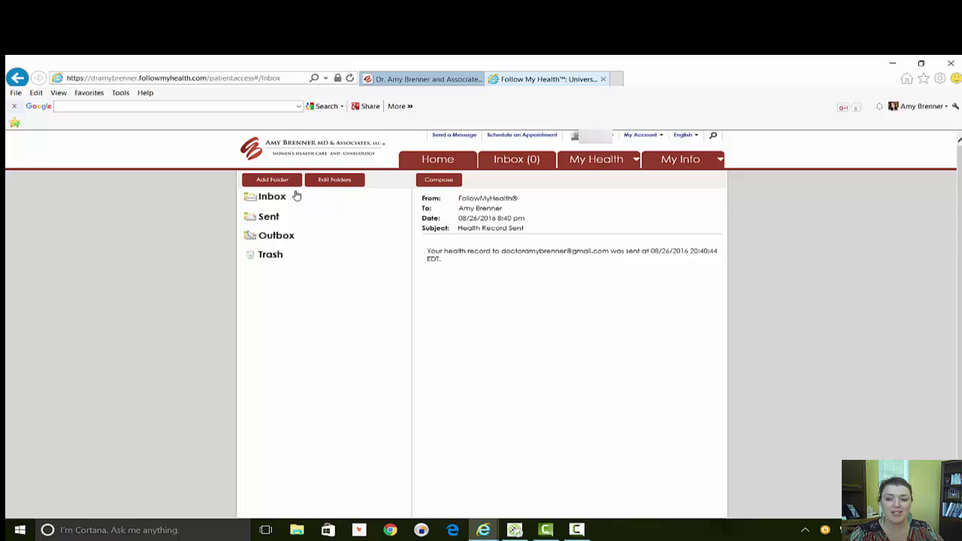
Open My Health, scroll the Summary, then view Conditions: 5 active conditions and 14 surgical items.
click(601, 169)
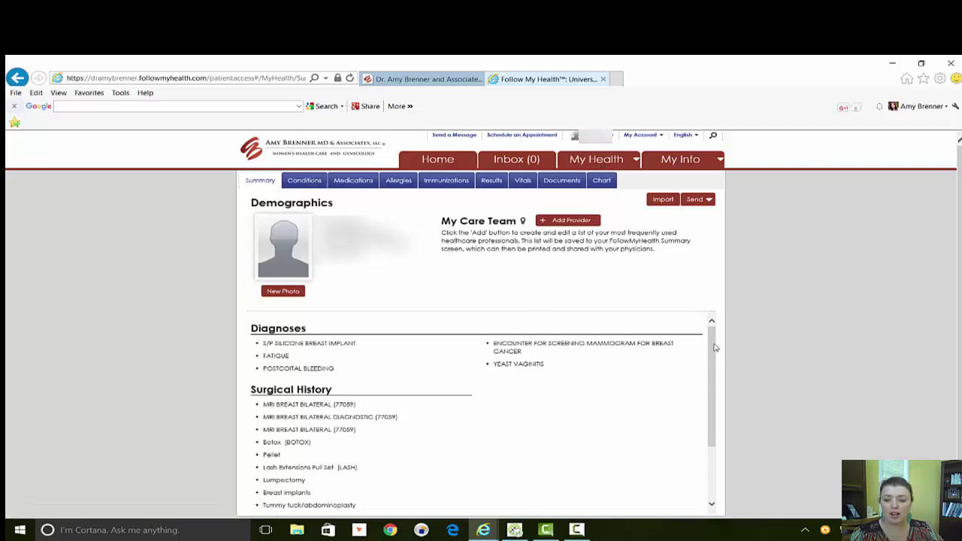
drag(715, 348, 719, 405)
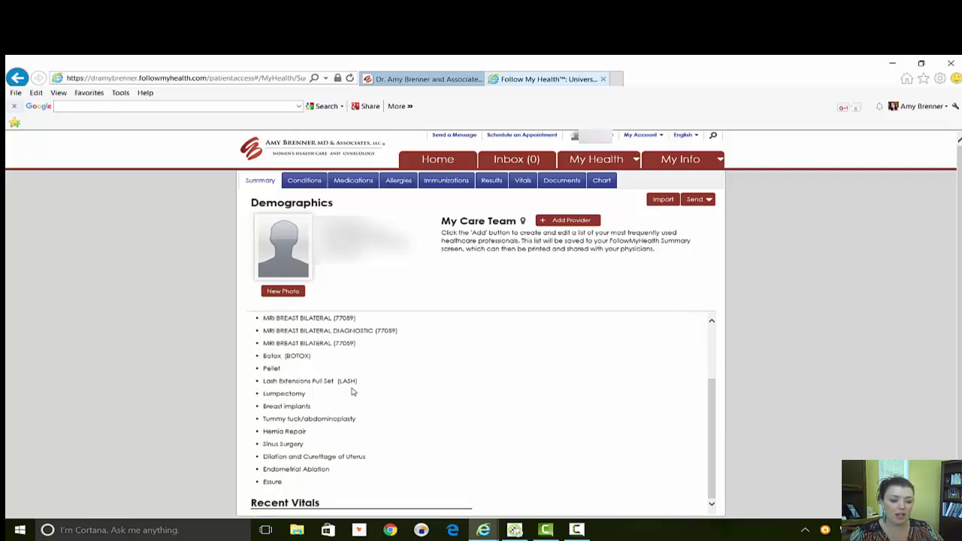
drag(716, 464, 724, 361)
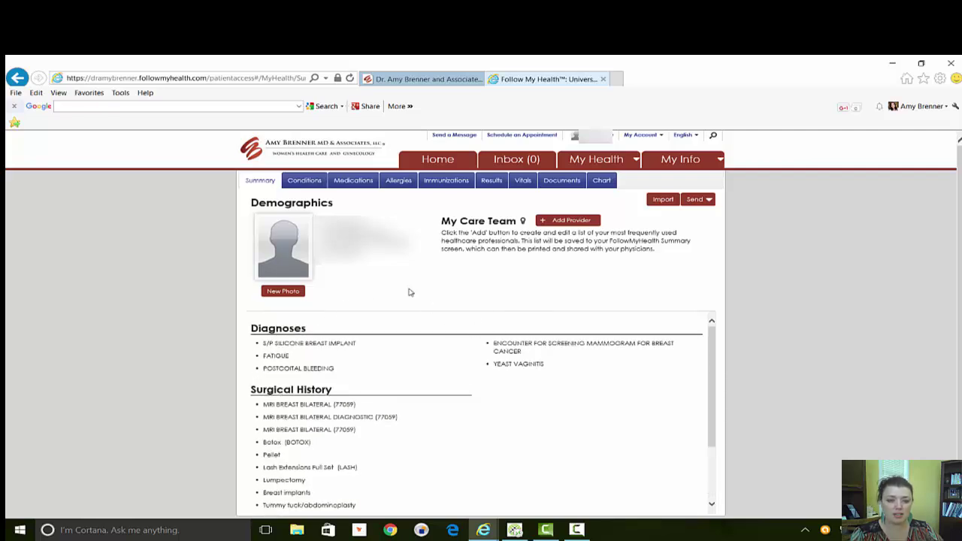
click(302, 185)
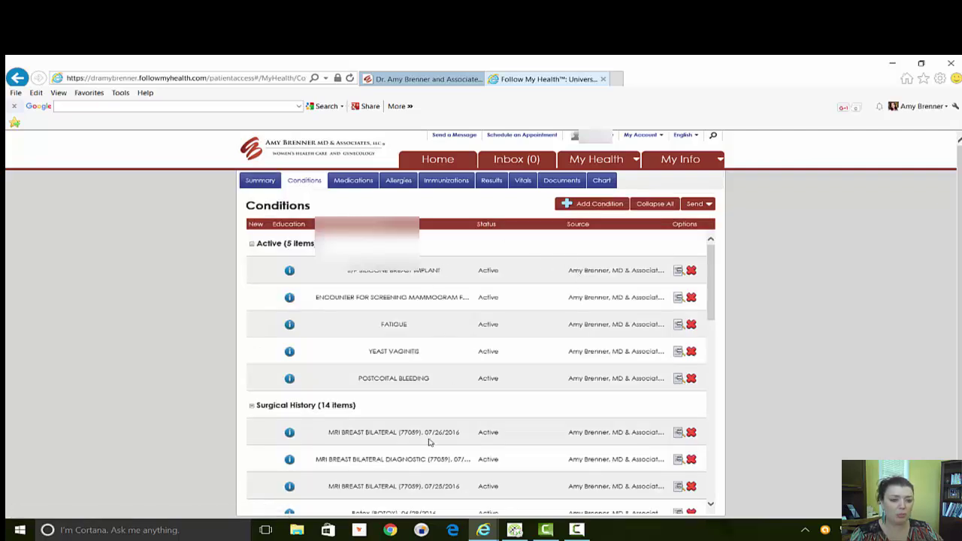
click(268, 184)
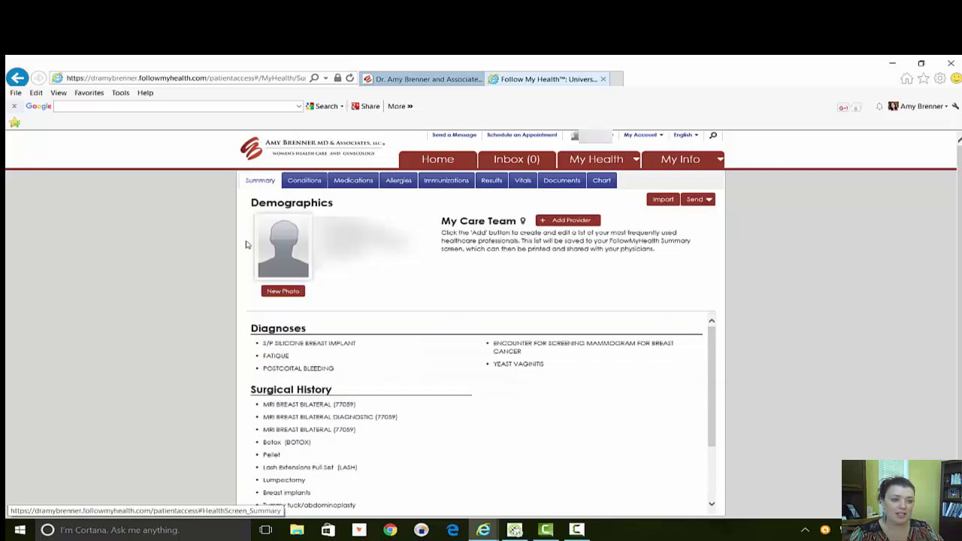
click(311, 181)
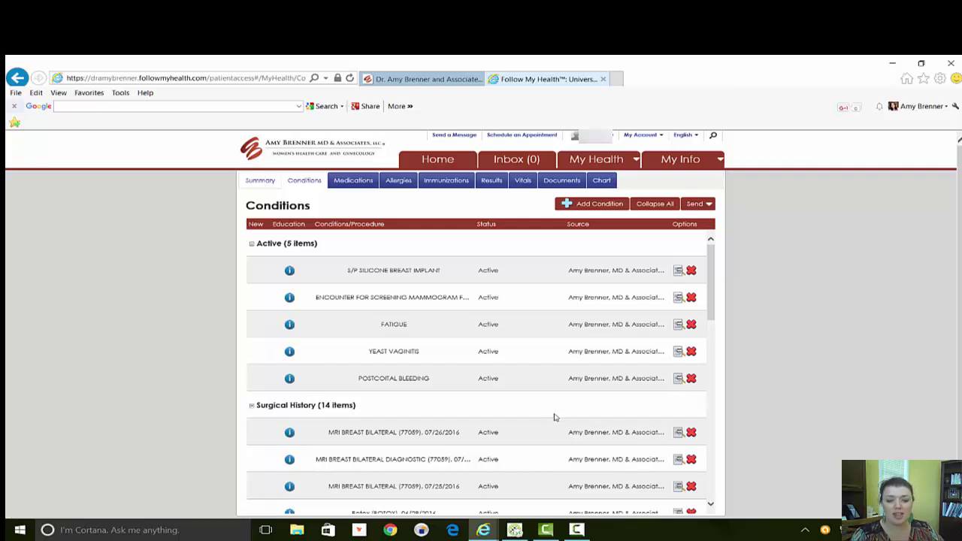
mouse_move(712, 296)
mouse_down()
mouse_move(722, 387)
mouse_move(709, 475)
mouse_move(713, 294)
mouse_up()
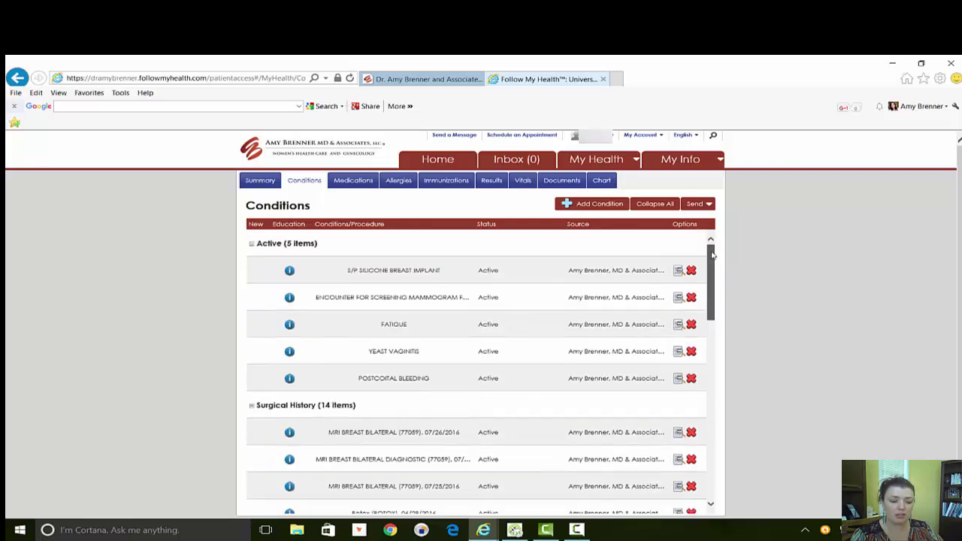
Show the Medications tab and scroll from the ten active medications down to the discontinued ones and back.
click(364, 185)
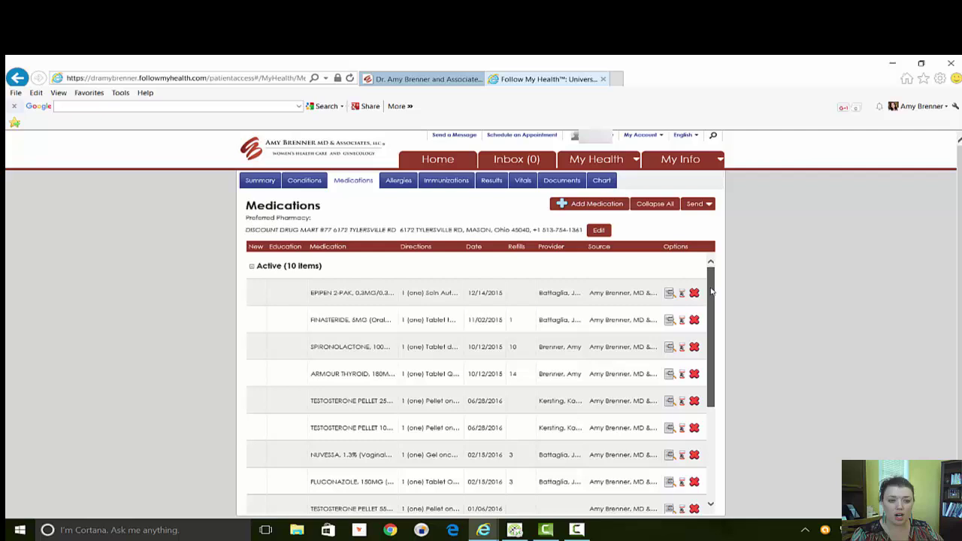
drag(711, 300, 705, 404)
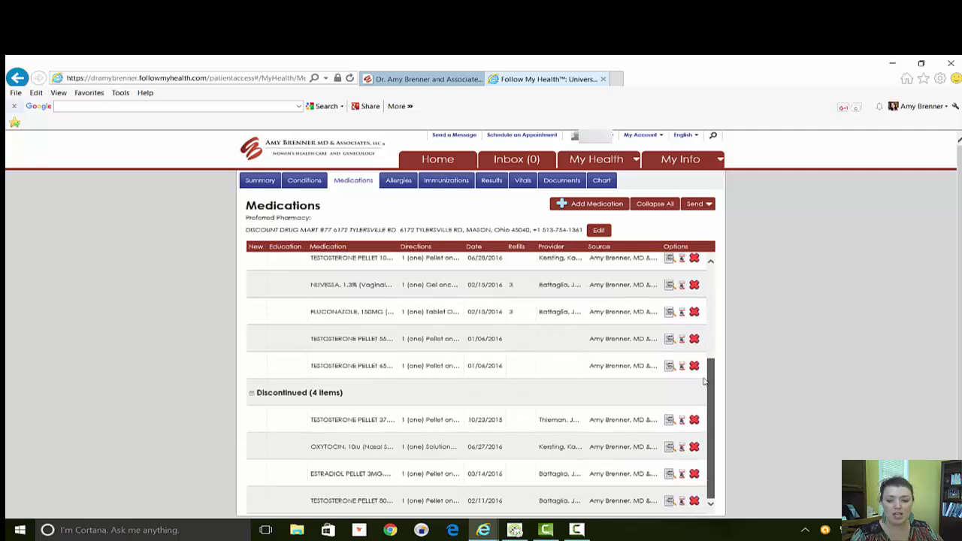
scroll(709, 323, up, 3)
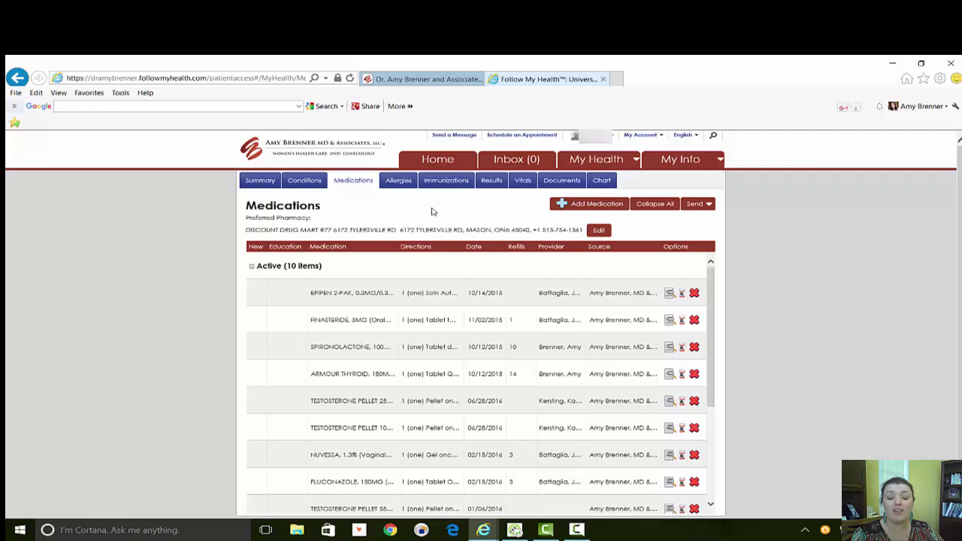
Review the recorded allergies, immunizations and lab results, scrolling through the results list.
click(397, 185)
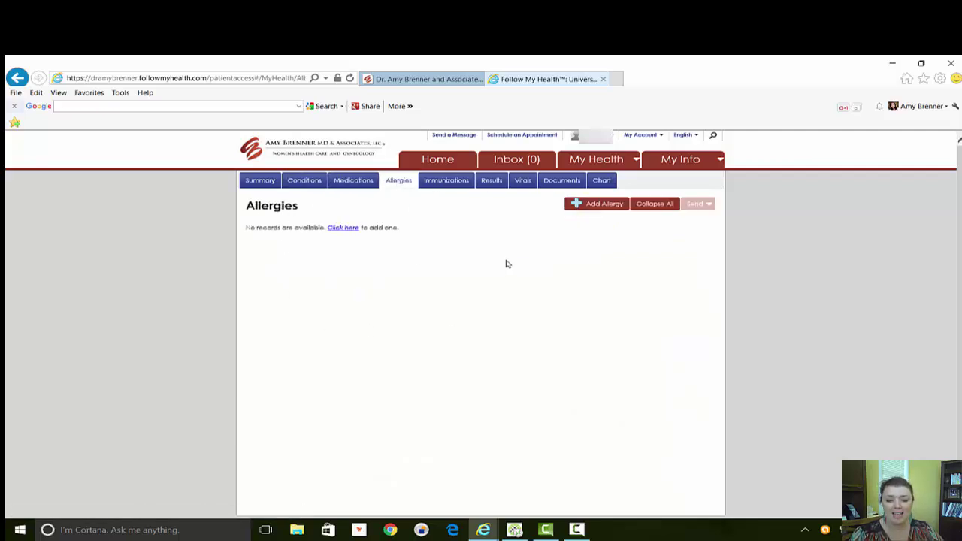
click(461, 187)
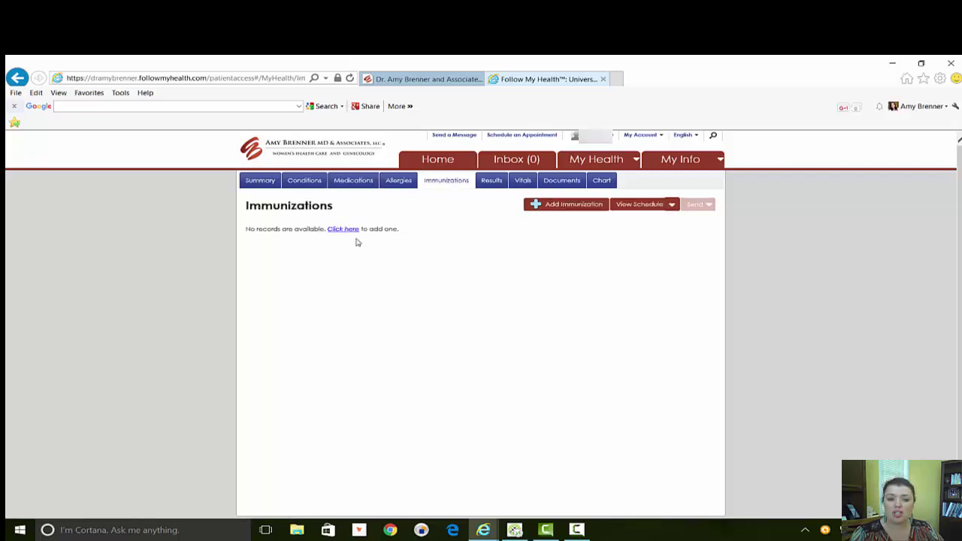
click(497, 186)
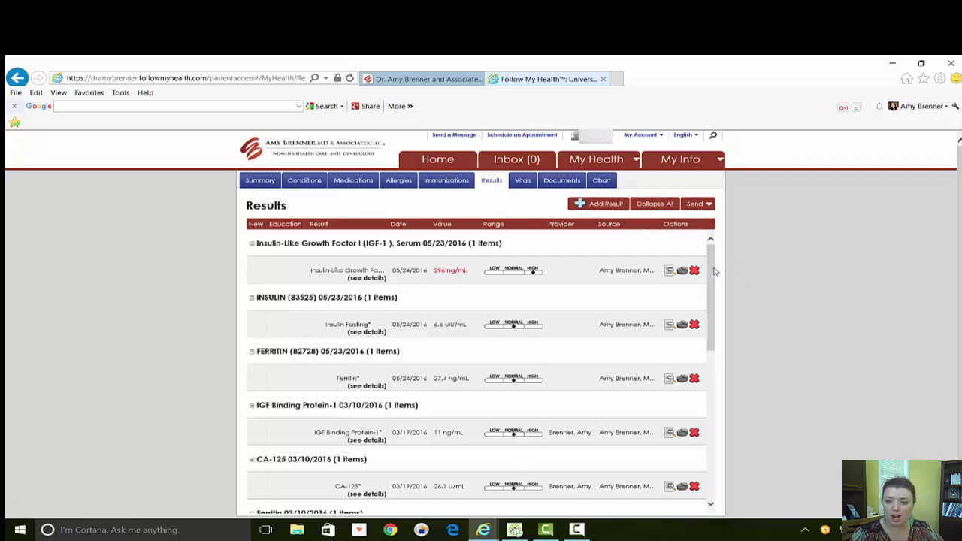
drag(715, 272, 677, 225)
Check the vitals, then scroll through stored documents such as MRI, labs, clinical summaries and consents.
click(523, 182)
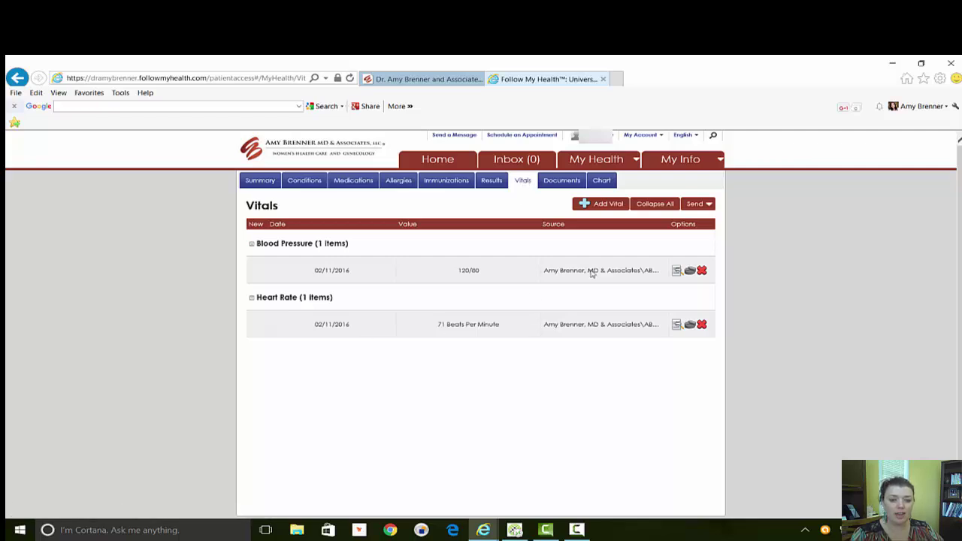
click(555, 182)
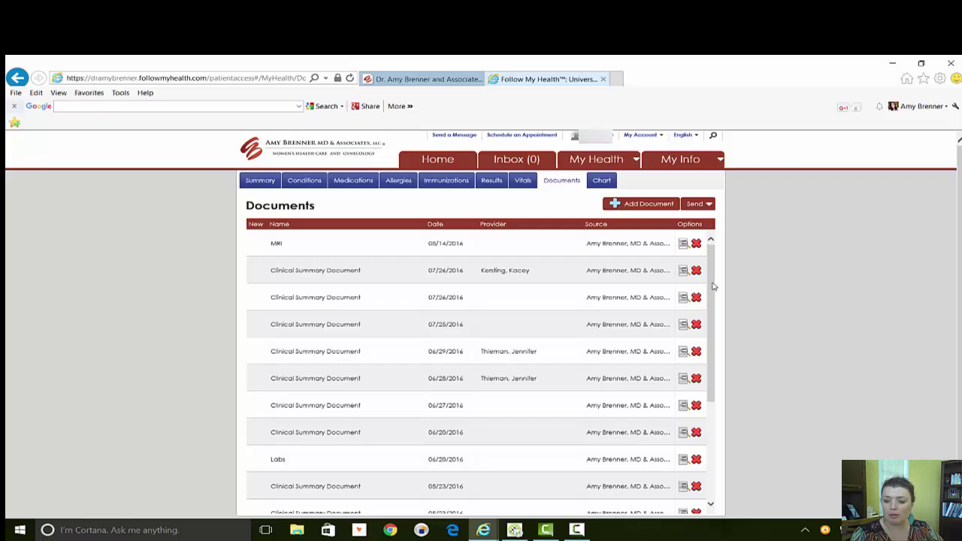
drag(713, 286, 706, 502)
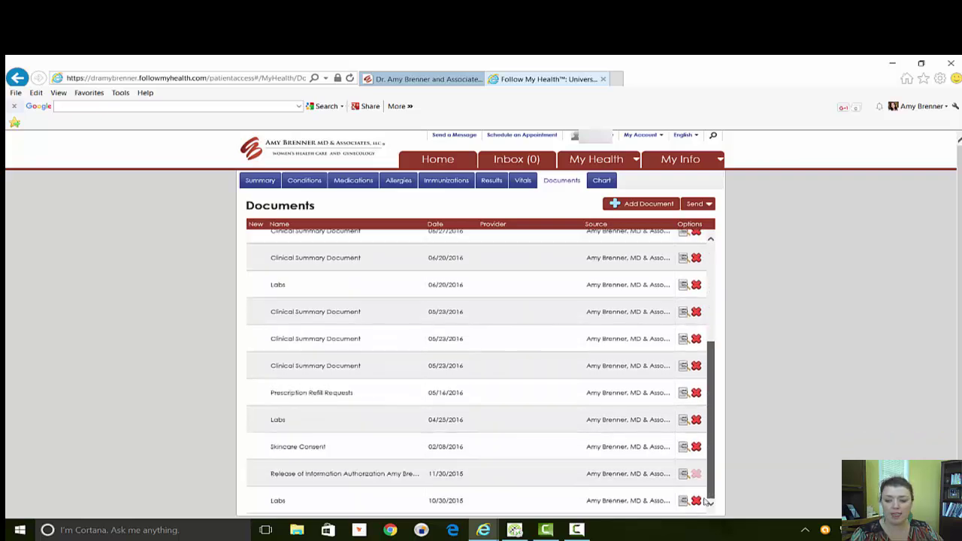
drag(708, 354, 711, 248)
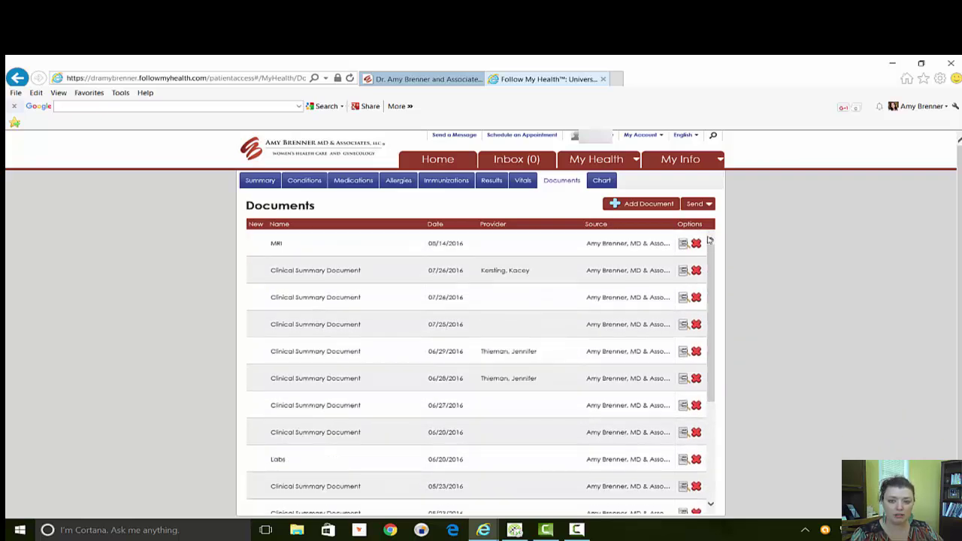
Switch to the Chart view and scroll down the dated health record list and back up.
click(606, 181)
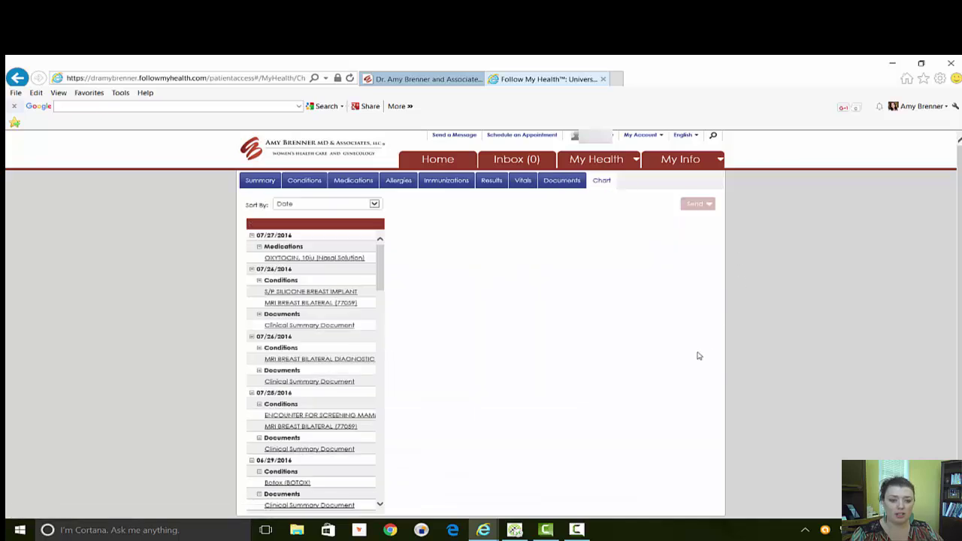
drag(380, 261, 376, 481)
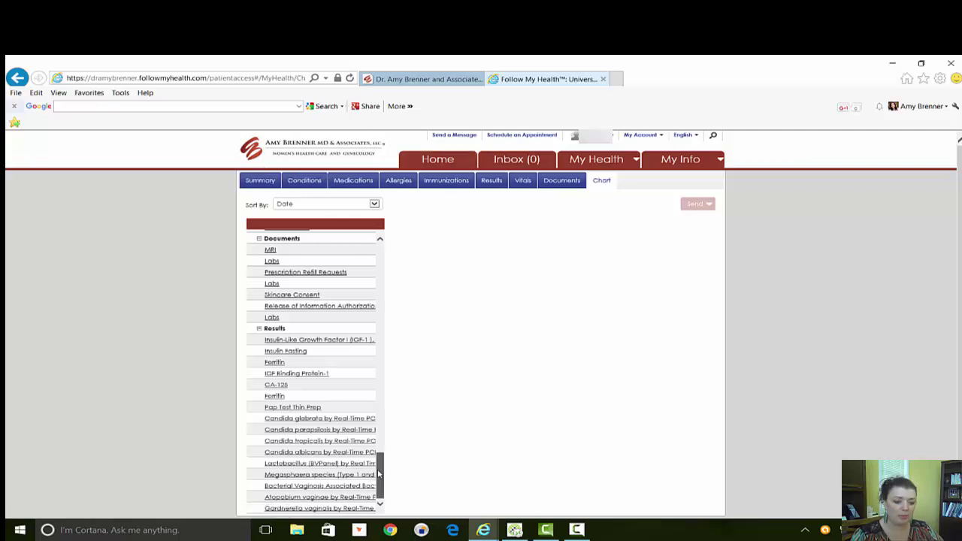
drag(380, 472, 379, 236)
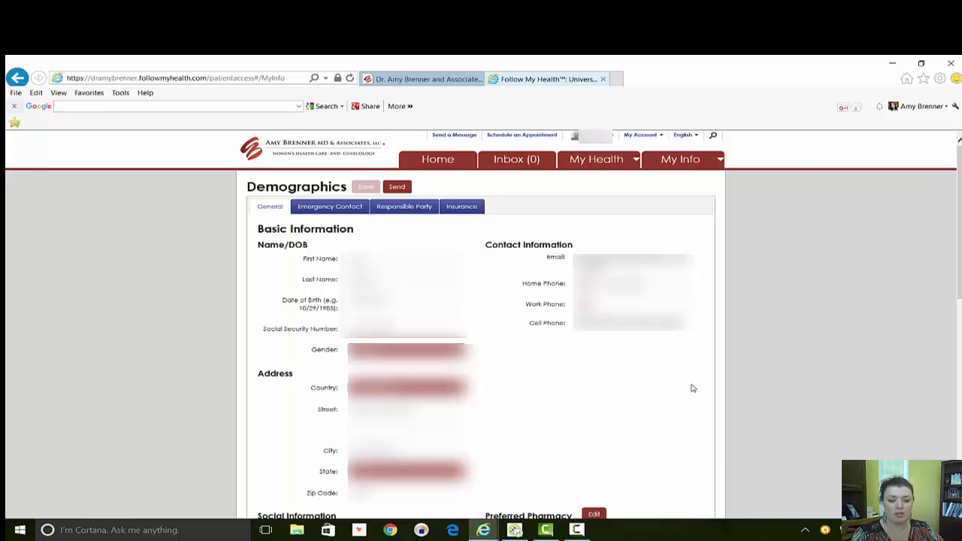
Scroll the My Info Demographics page, then go back to the portal home page.
scroll(692, 386, down, 10)
scroll(691, 386, up, 10)
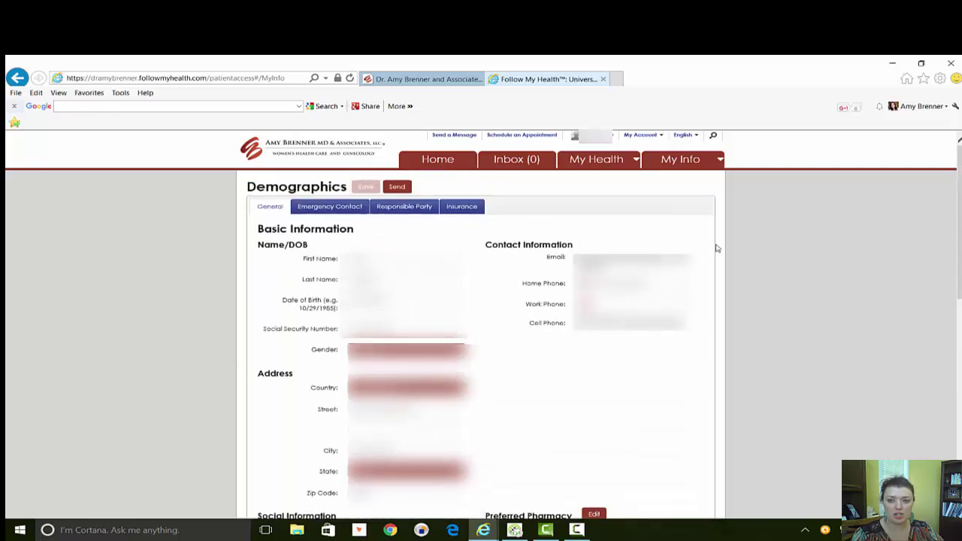
click(439, 163)
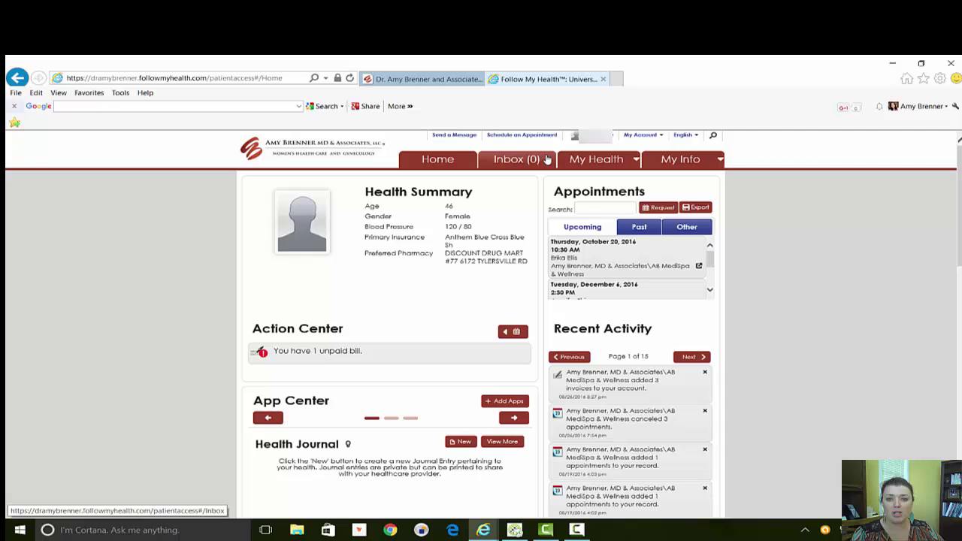
click(454, 136)
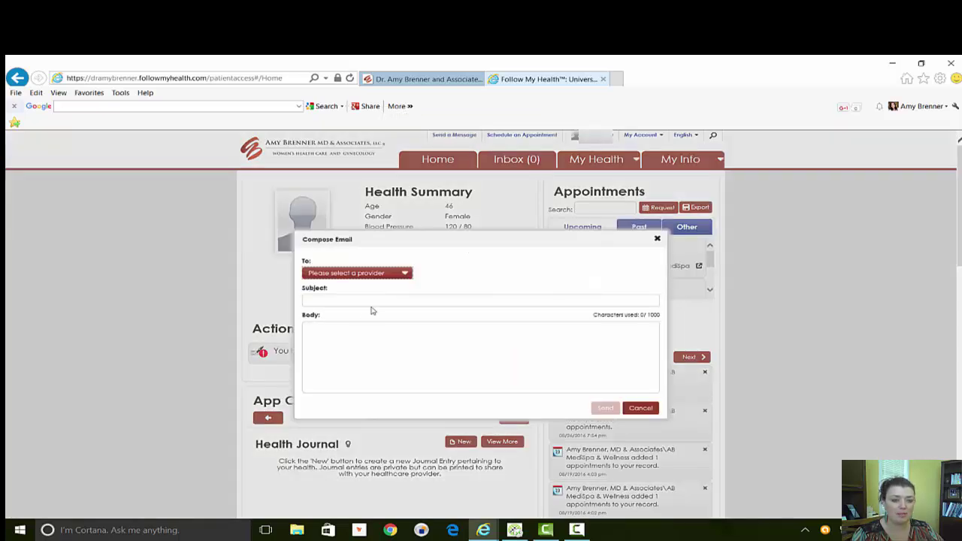
click(396, 274)
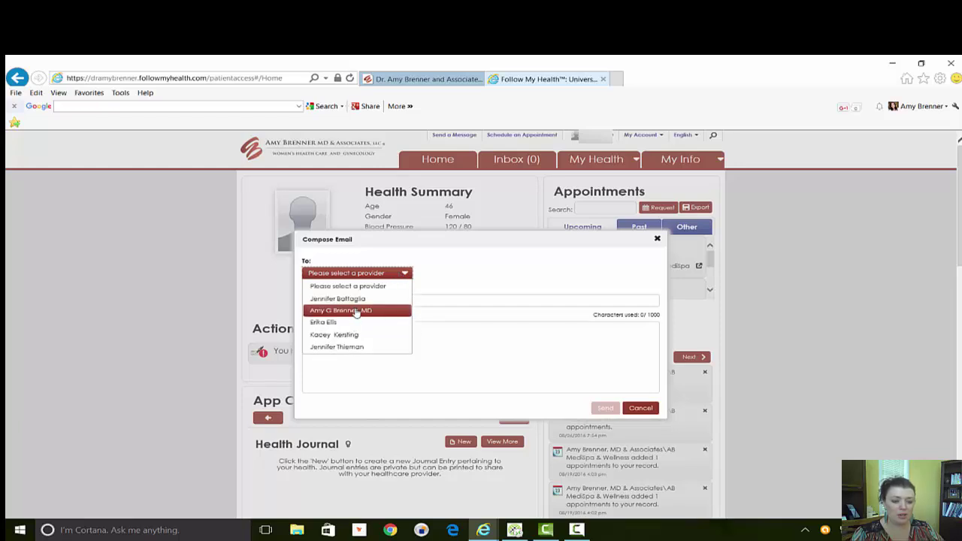
click(373, 278)
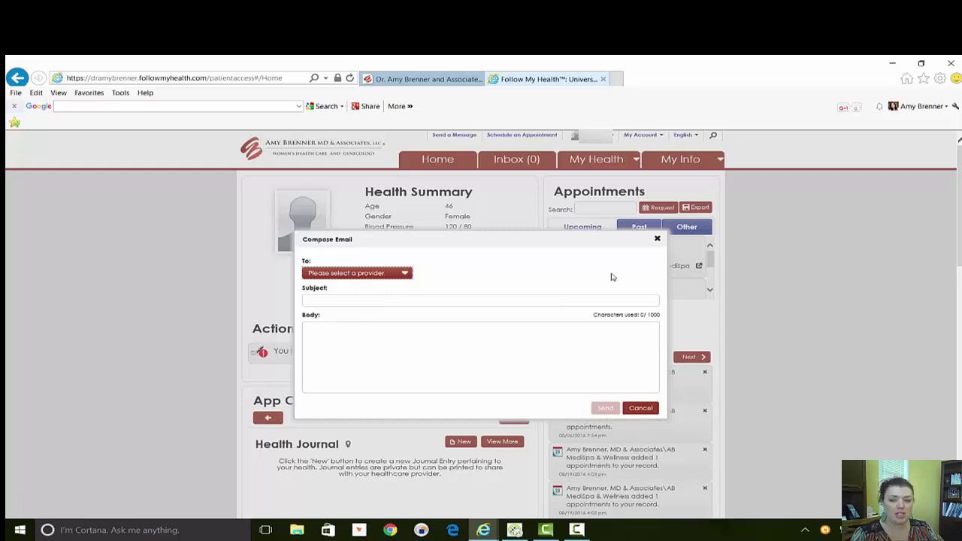
click(640, 408)
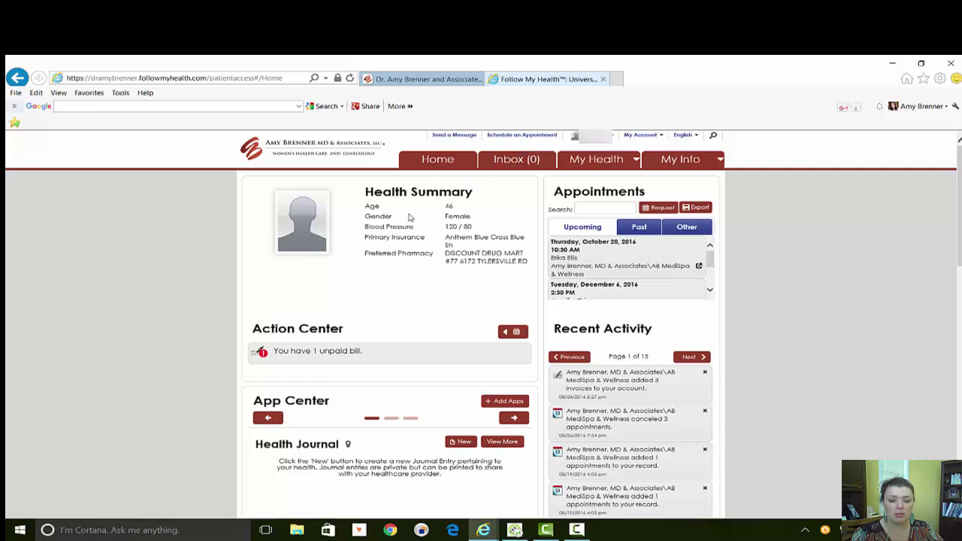
click(529, 135)
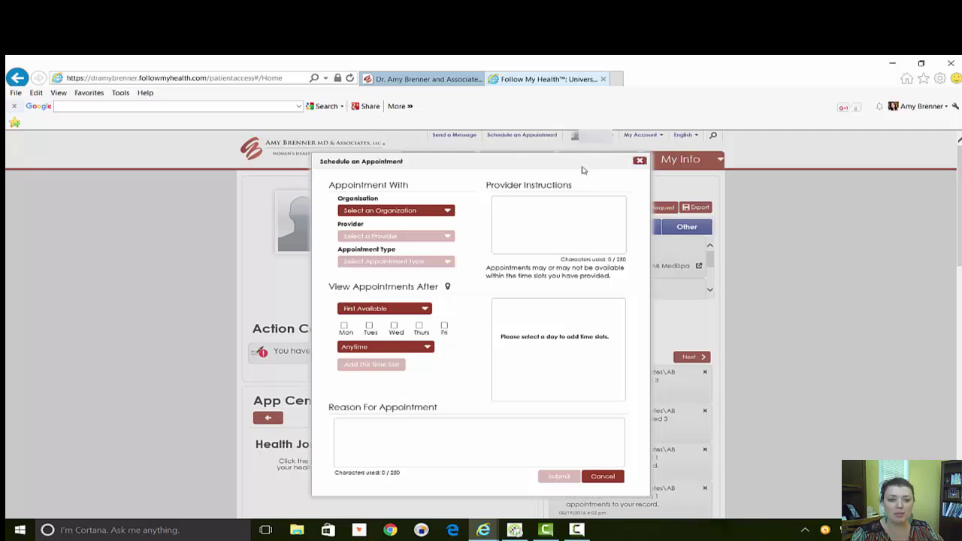
click(640, 162)
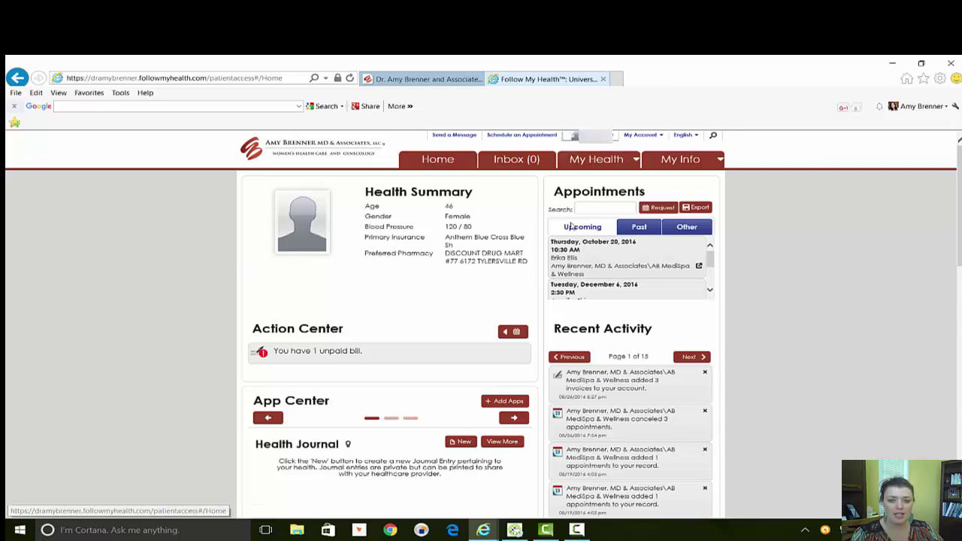
Open My Account > My Connections and scroll through the connected practice and its five providers.
click(654, 137)
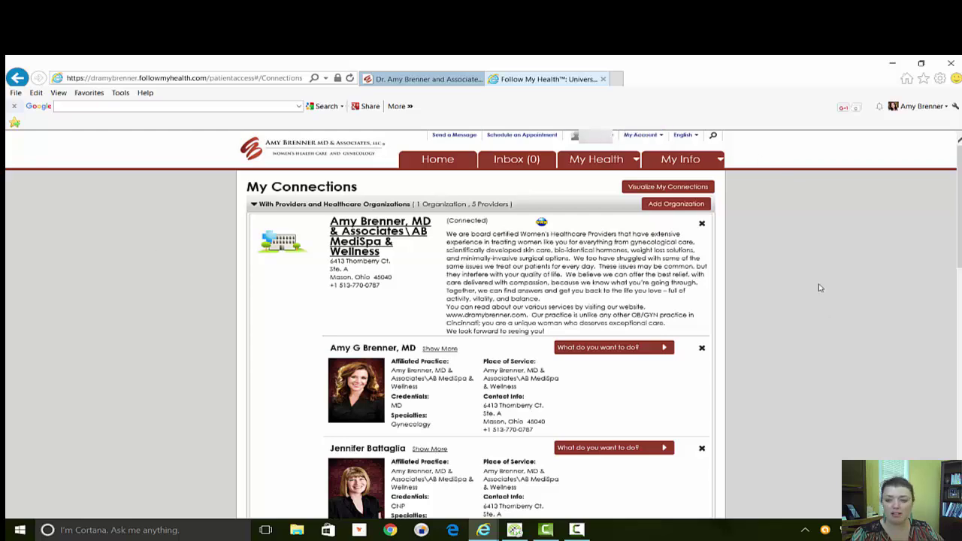
scroll(481, 338, down, 10)
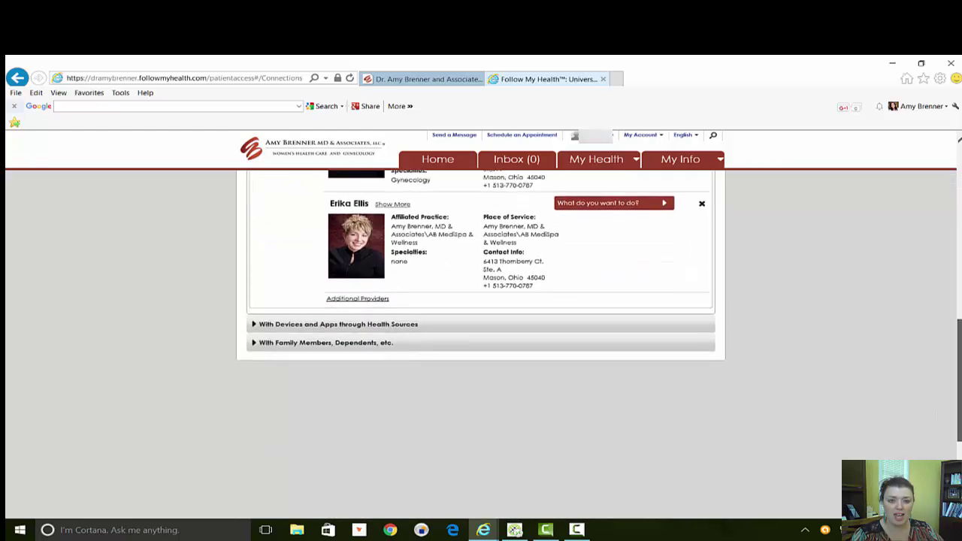
scroll(481, 339, up, 8)
scroll(481, 339, up, 2)
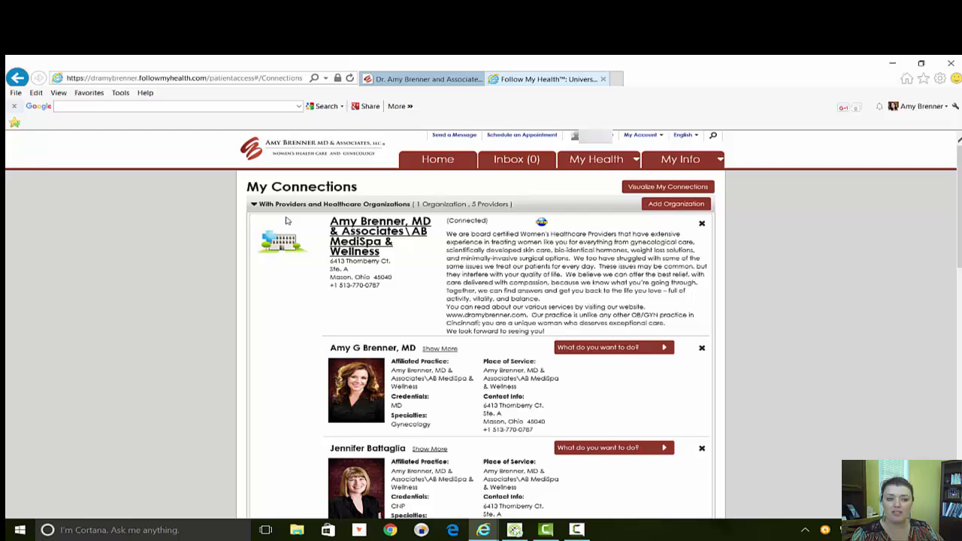